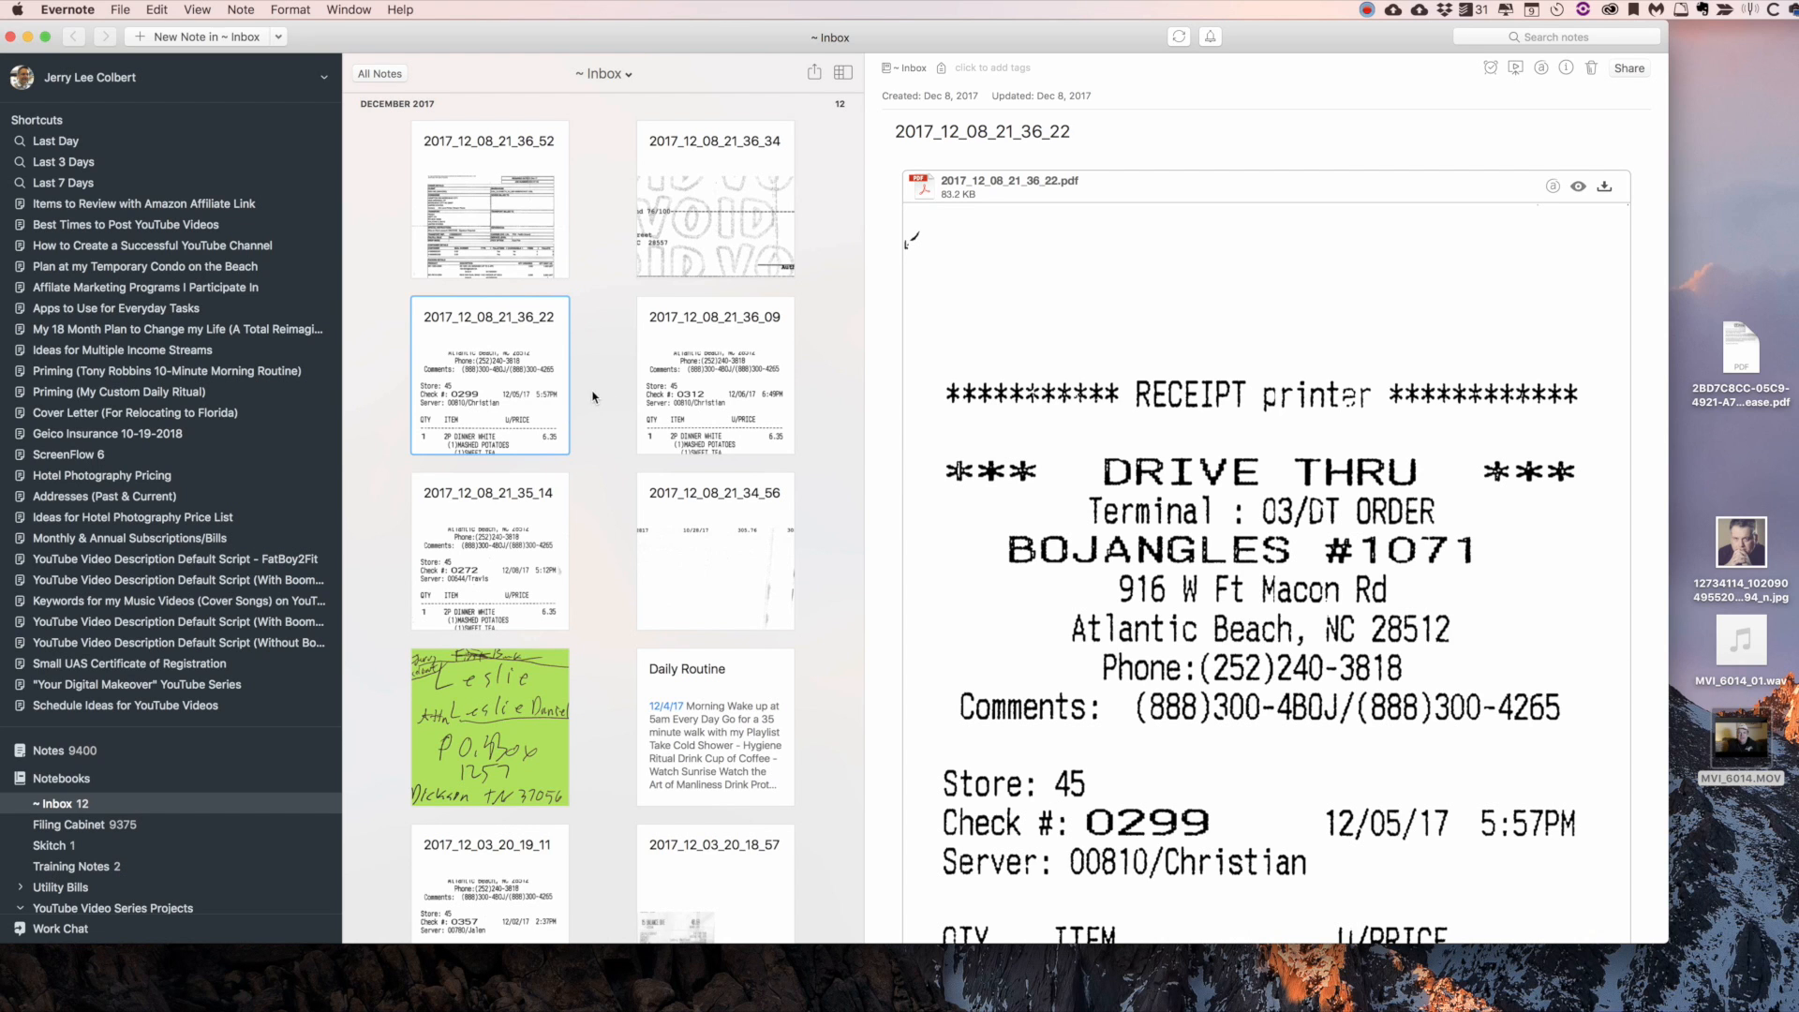
- Title the new blank note in the inbox "Picture" and insert the portrait JPG from the desktop into its body
{"action": "scroll", "coordinate": [814, 400], "scroll_direction": "down", "scroll_amount": 1}
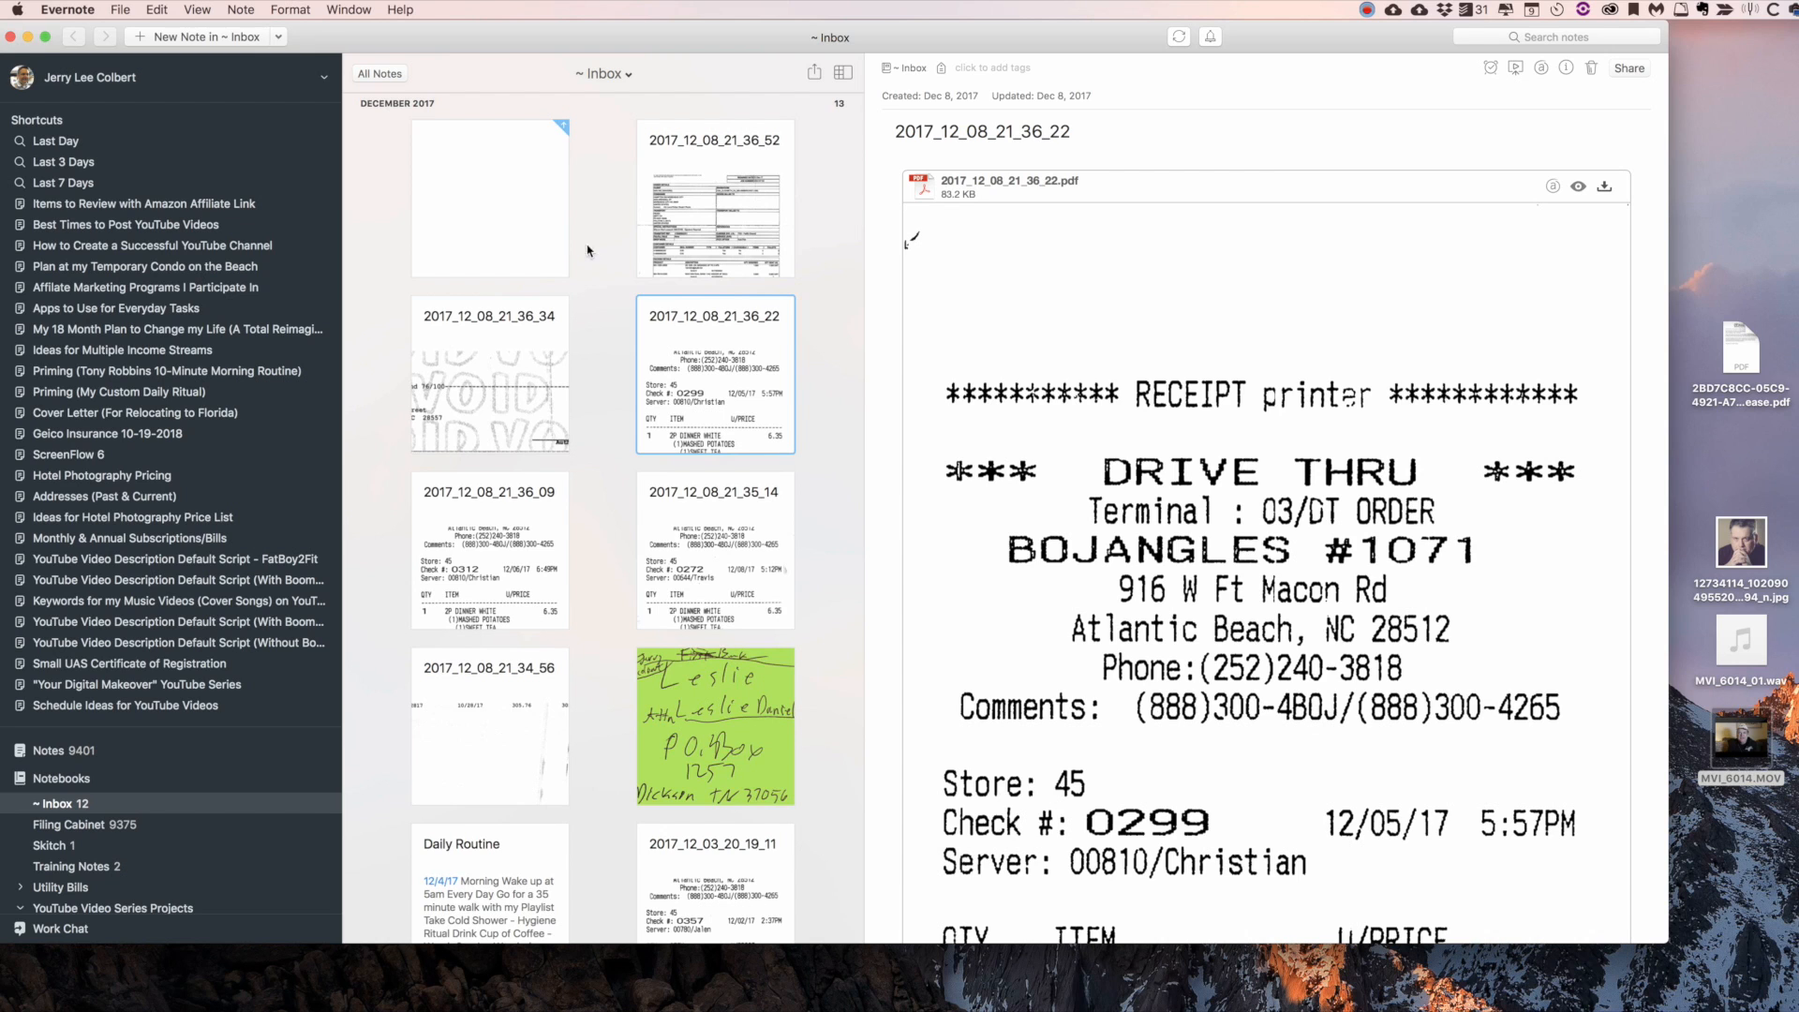
{"action": "left_click", "coordinate": [501, 187]}
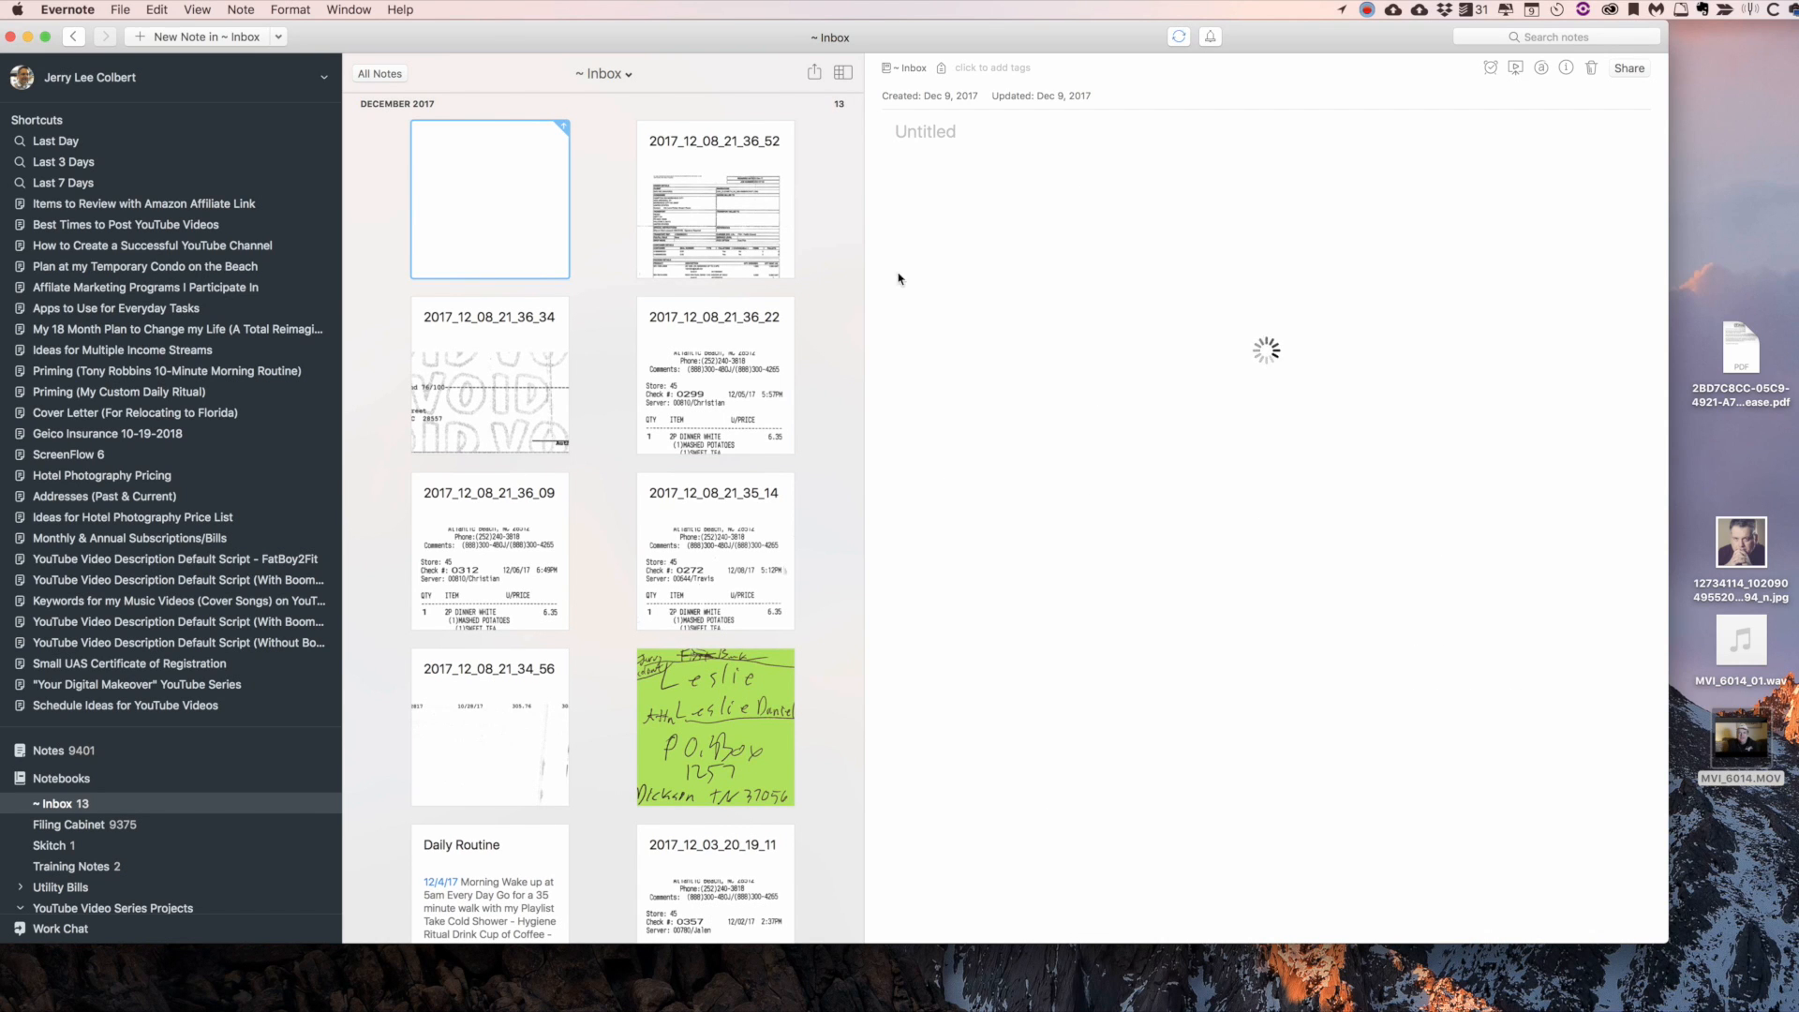
{"action": "left_click", "coordinate": [938, 133]}
{"action": "type", "text": "Picture"}
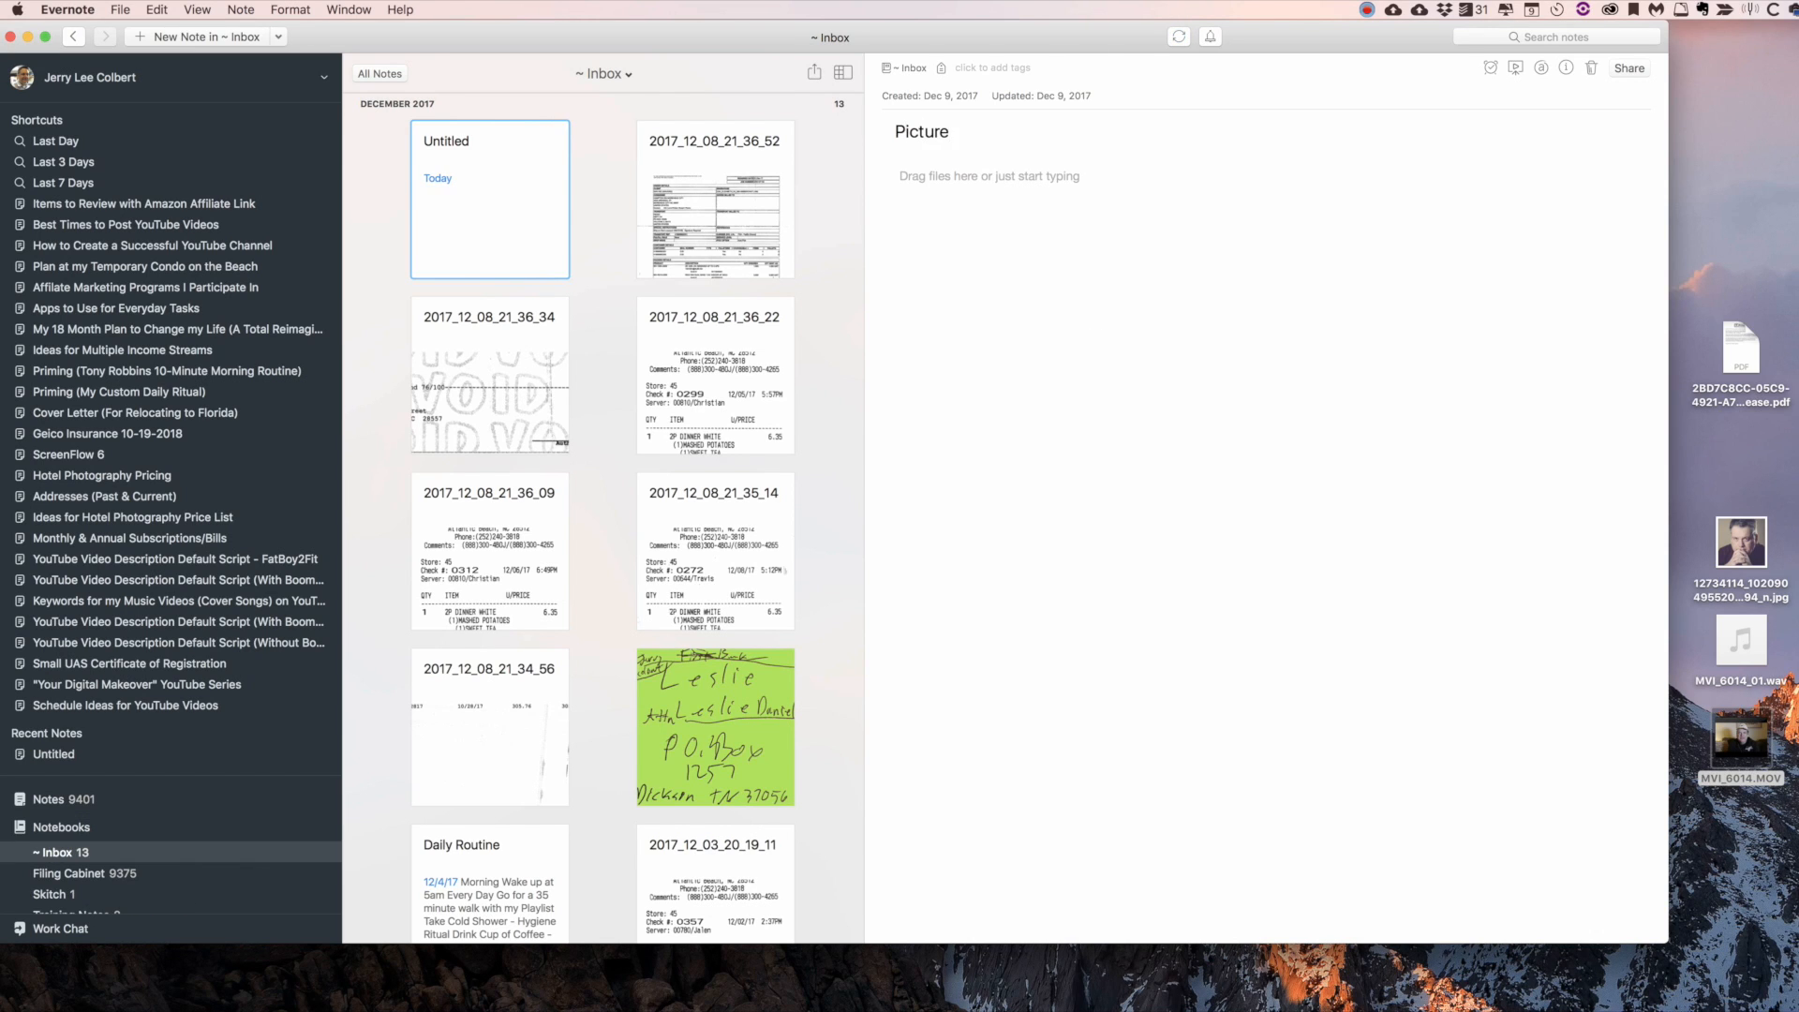
{"action": "left_click", "coordinate": [991, 185]}
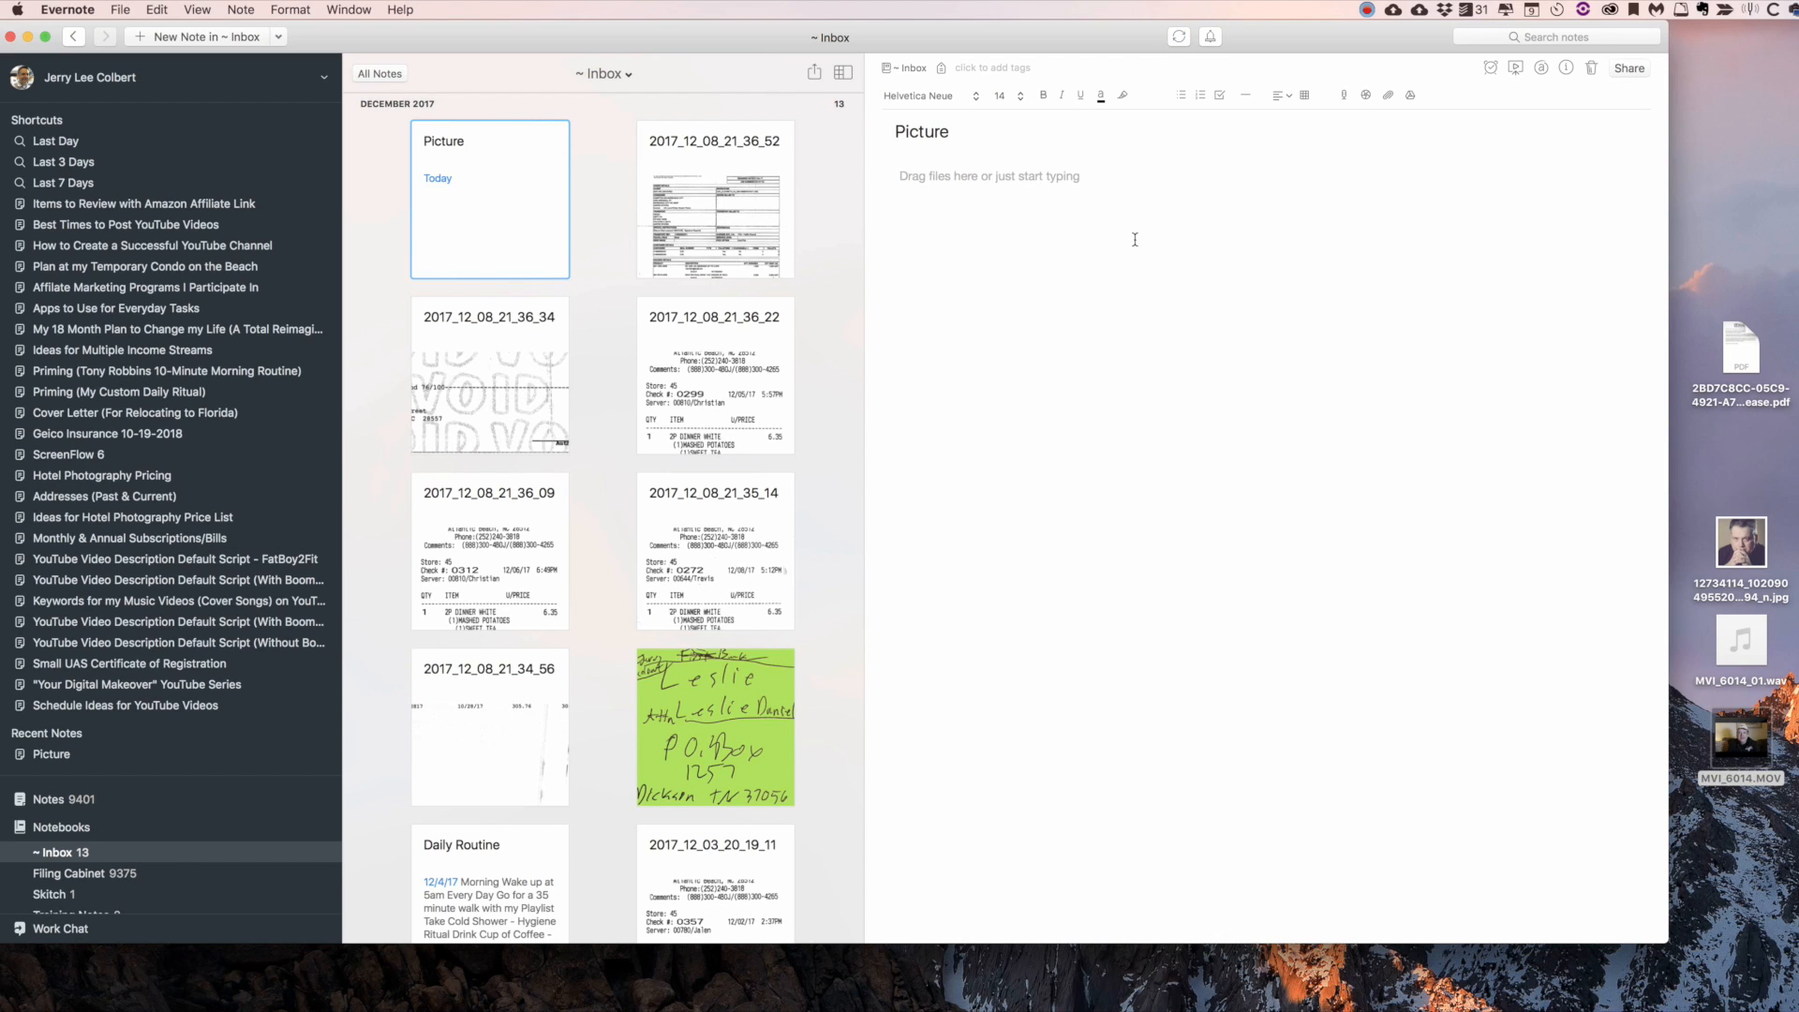
{"action": "left_click", "coordinate": [1749, 556]}
{"action": "left_click_drag", "start_coordinate": [1749, 556], "coordinate": [1058, 247]}
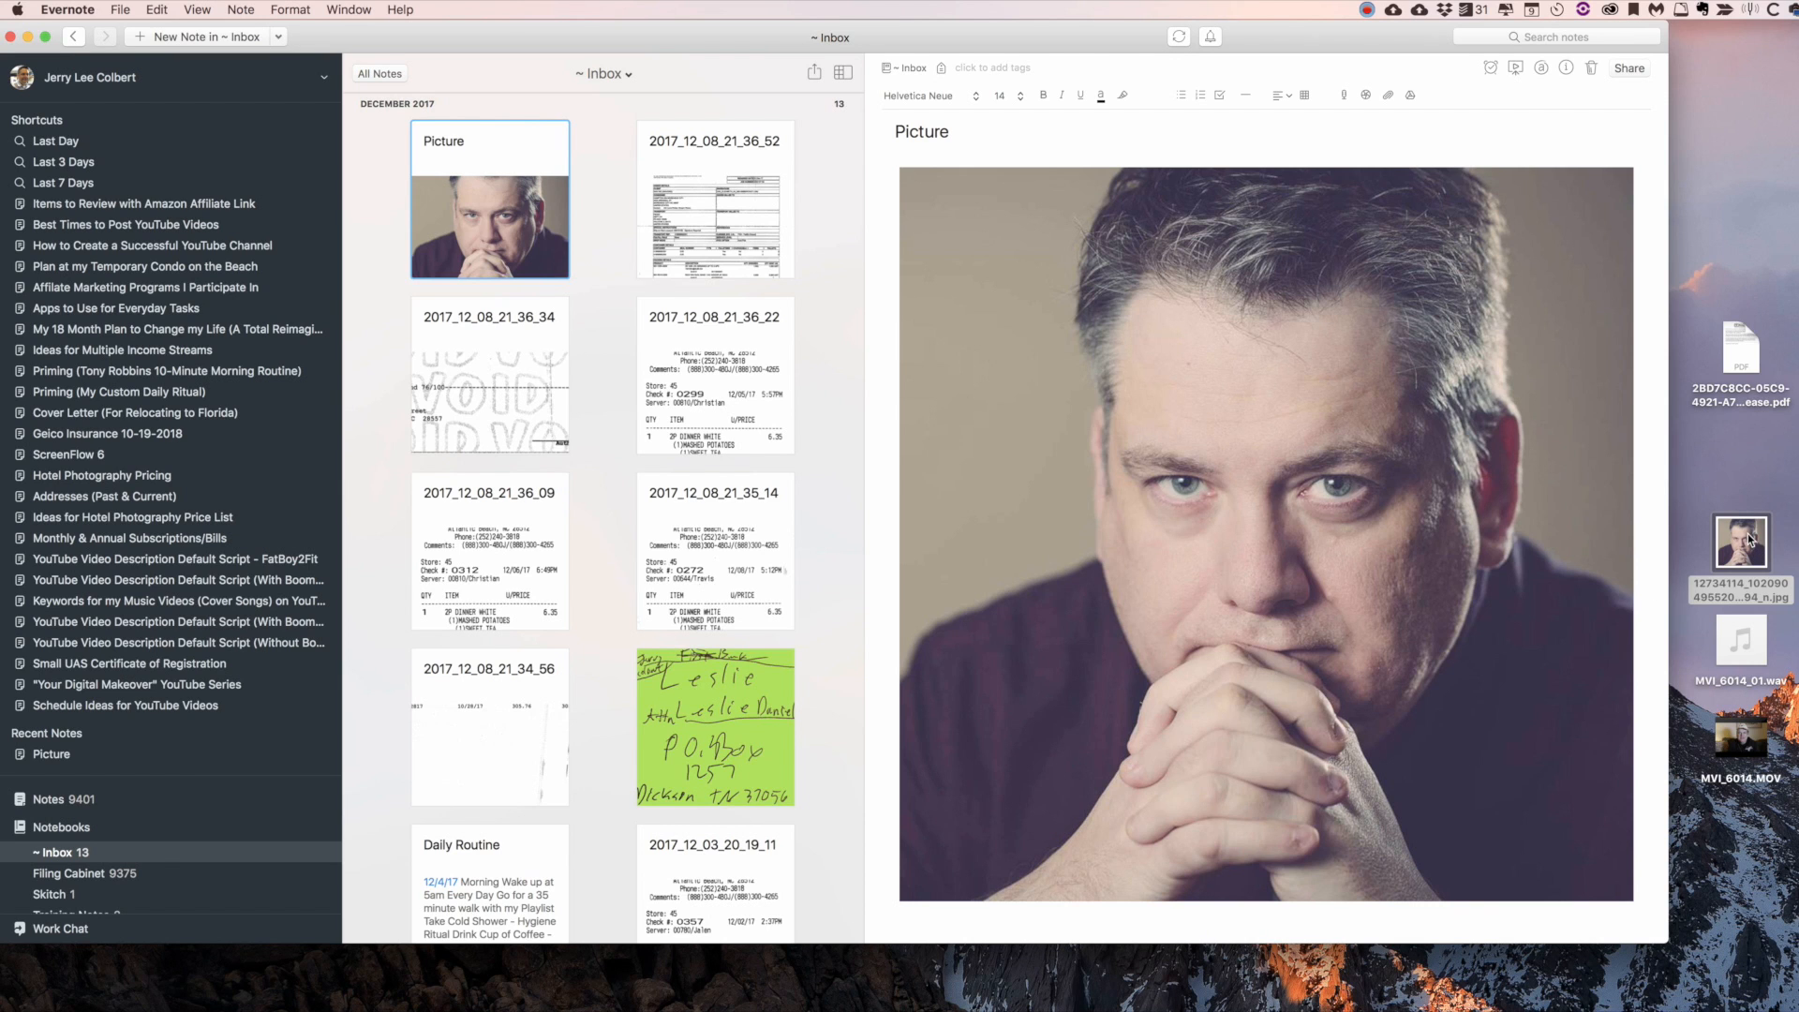
- Create another inbox note directly from the desktop portrait JPG and rename it "Picture"
{"action": "left_click_drag", "start_coordinate": [1747, 532], "coordinate": [604, 353]}
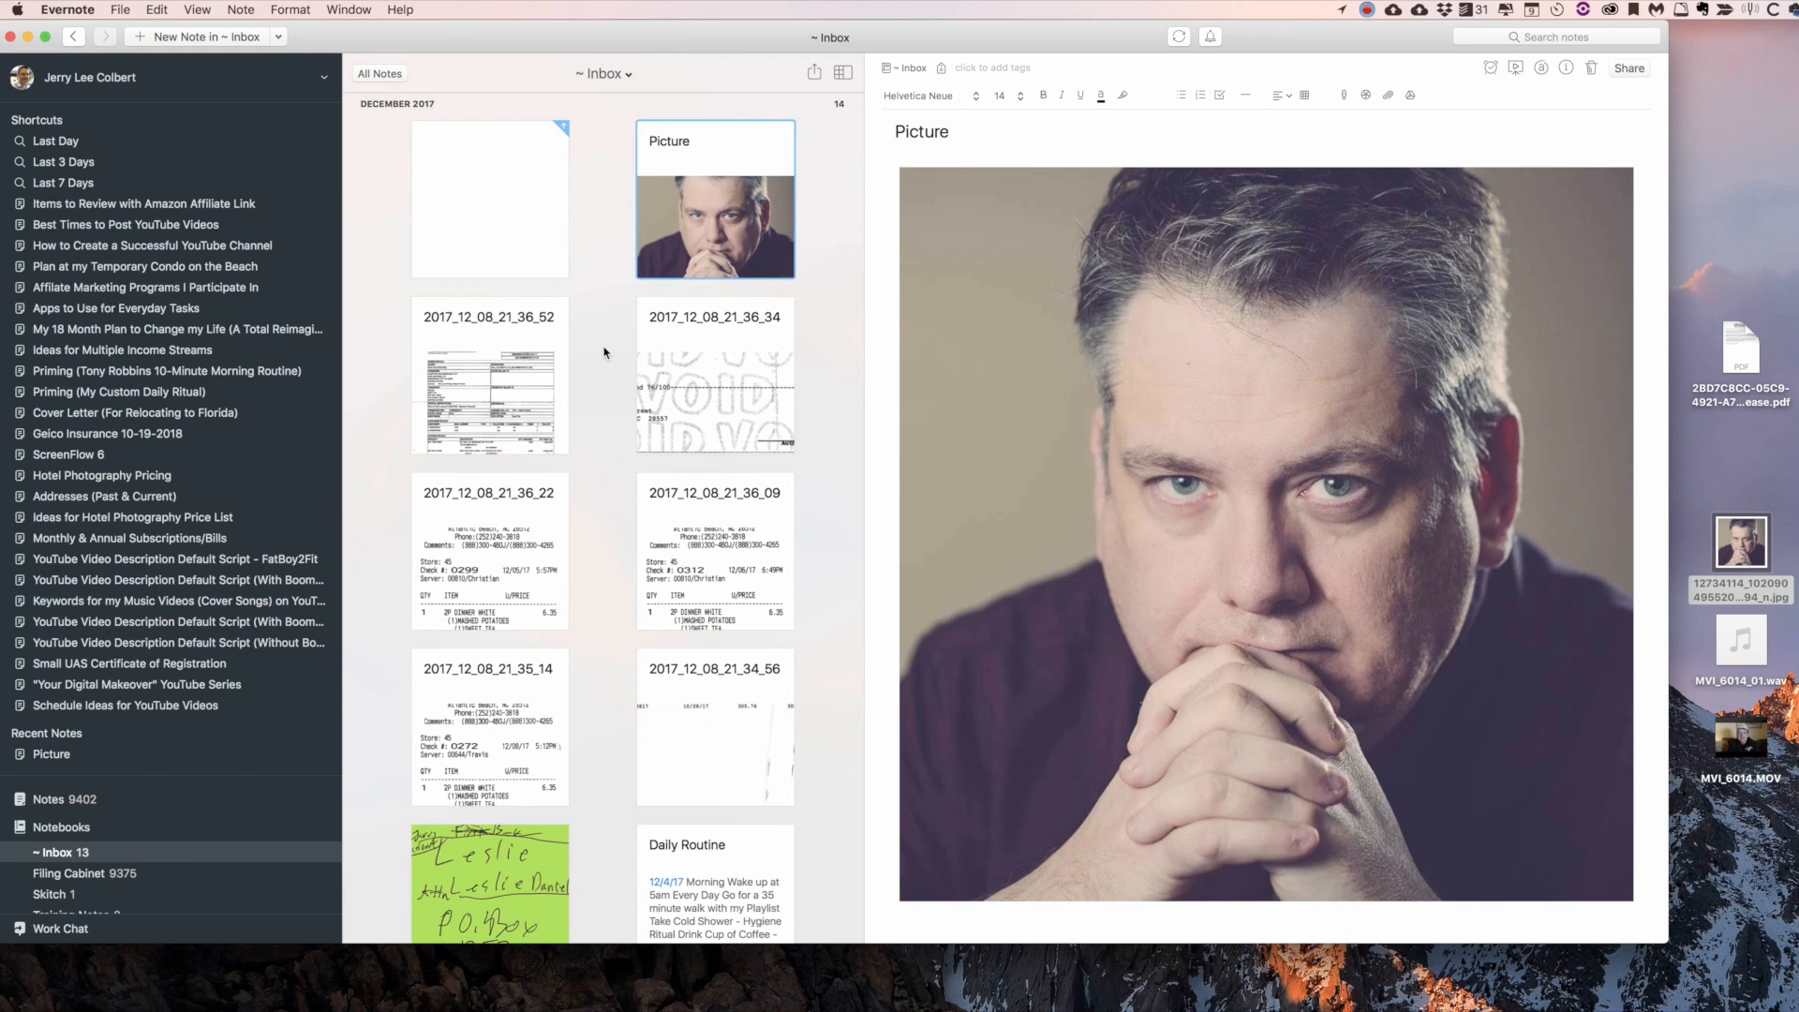
{"action": "left_click", "coordinate": [504, 205]}
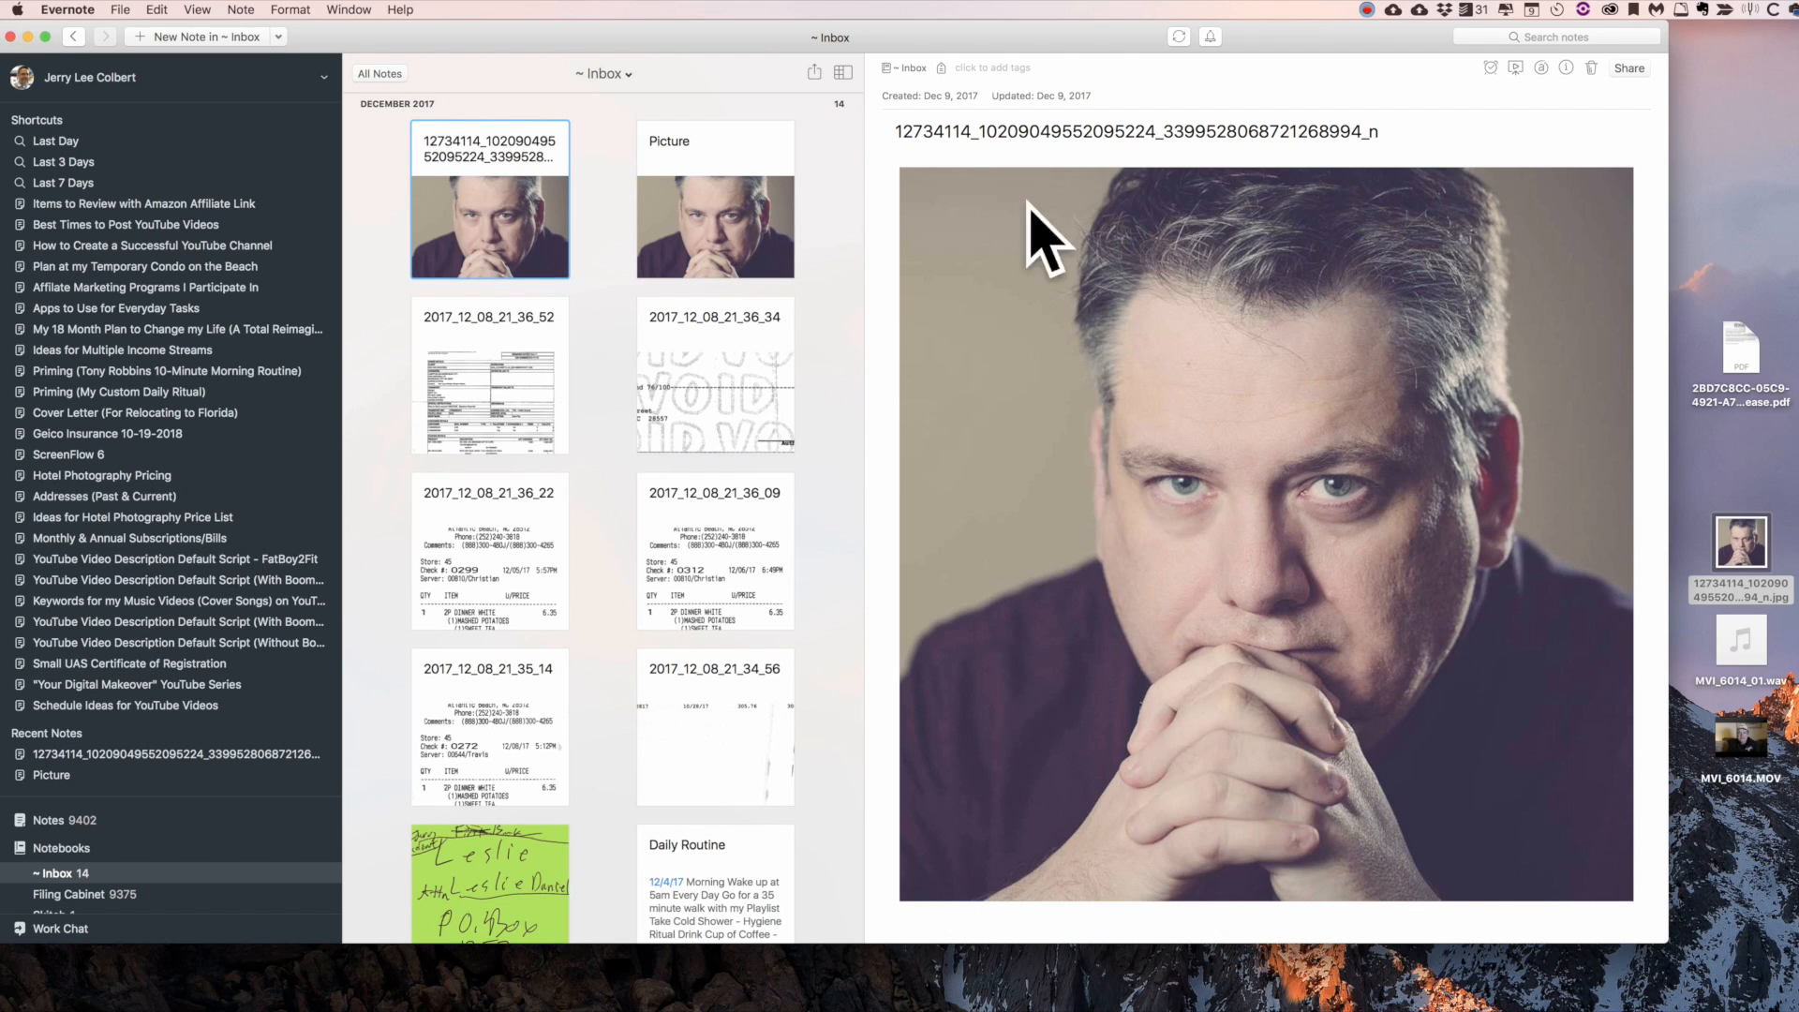
{"action": "double_click", "coordinate": [1117, 129]}
{"action": "type", "text": "Picyt"}
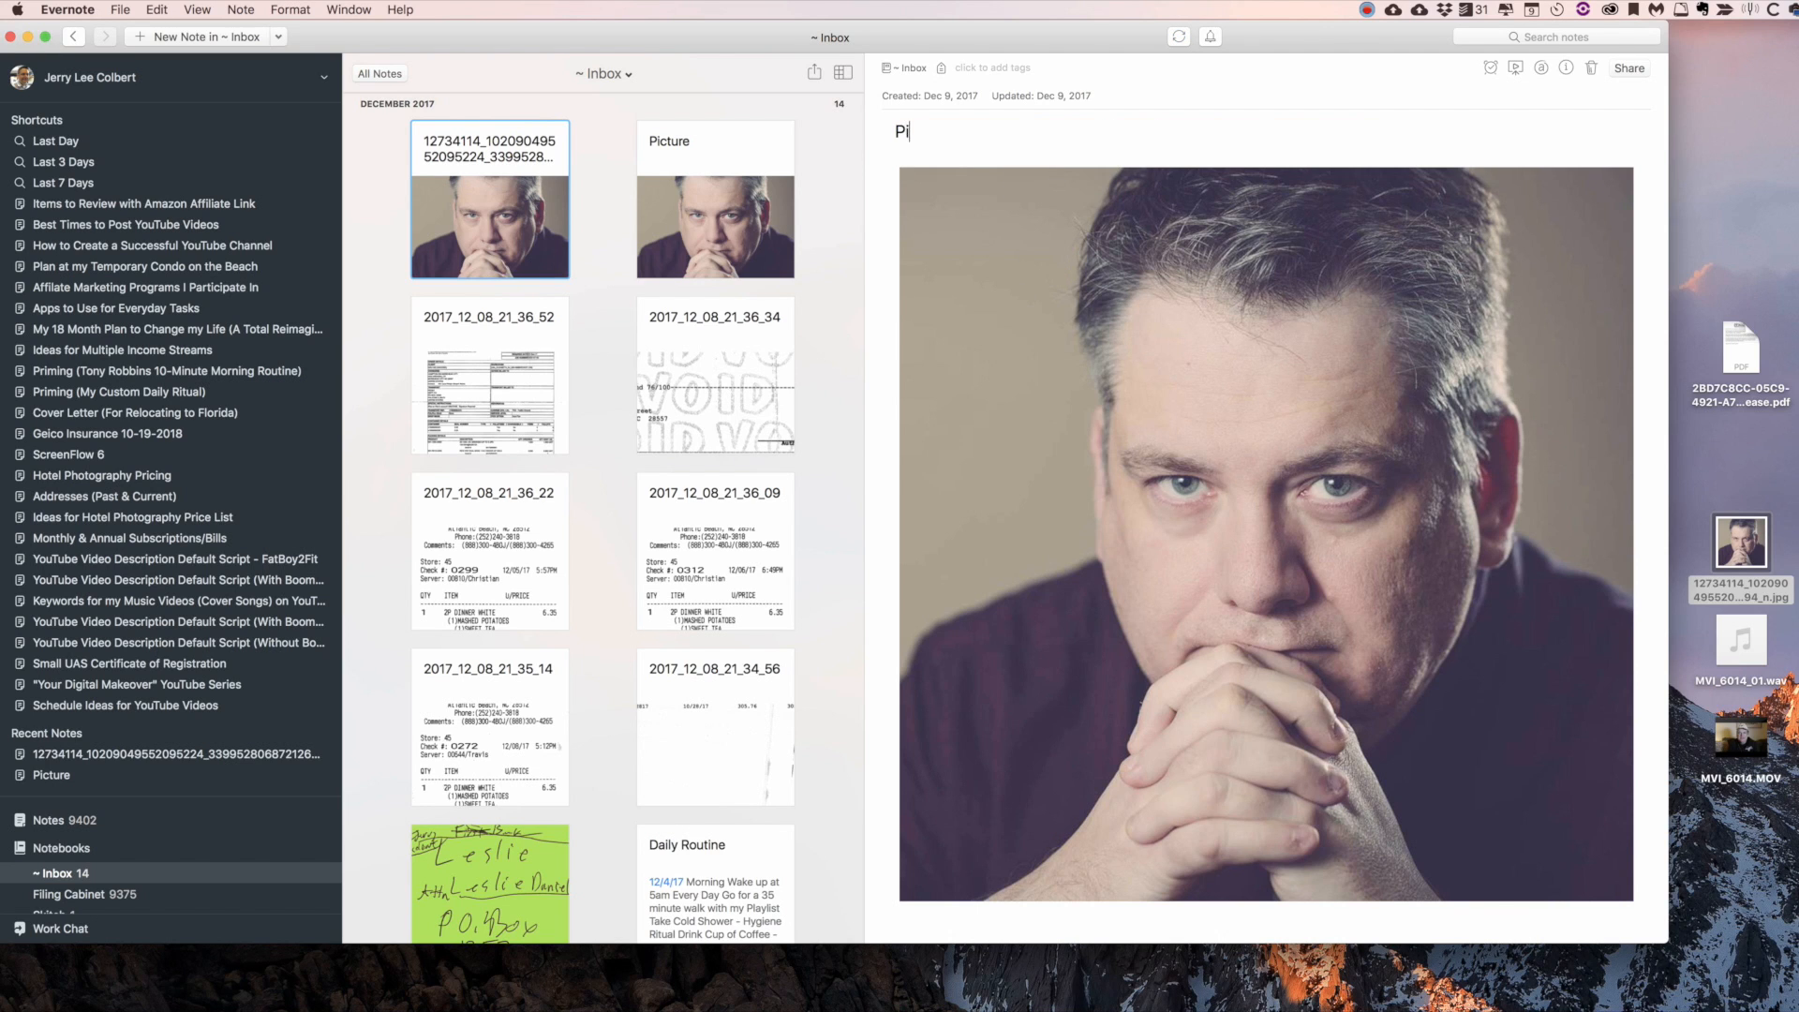
{"action": "key", "text": "BackSpace"}
{"action": "key", "text": "BackSpace"}
{"action": "type", "text": "ture"}
{"action": "left_click", "coordinate": [1116, 205]}
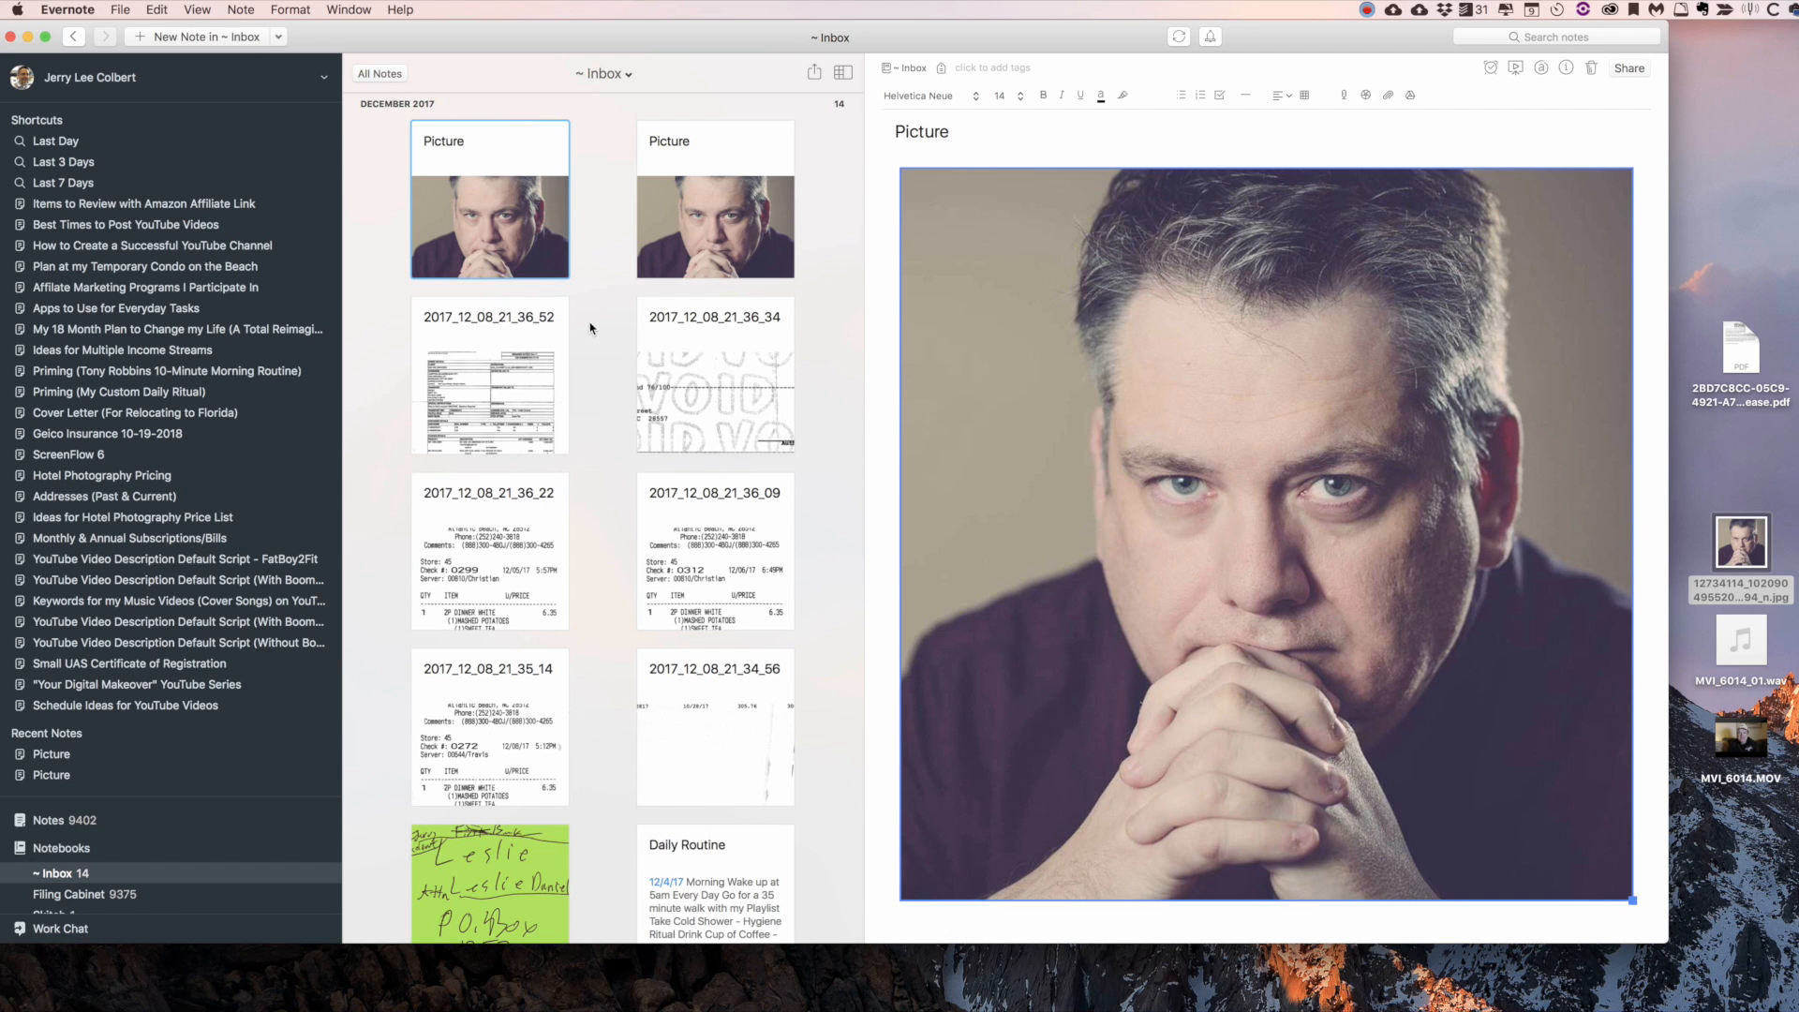
- Create a new inbox note from the print-release PDF on the desktop
{"action": "left_click", "coordinate": [1748, 358]}
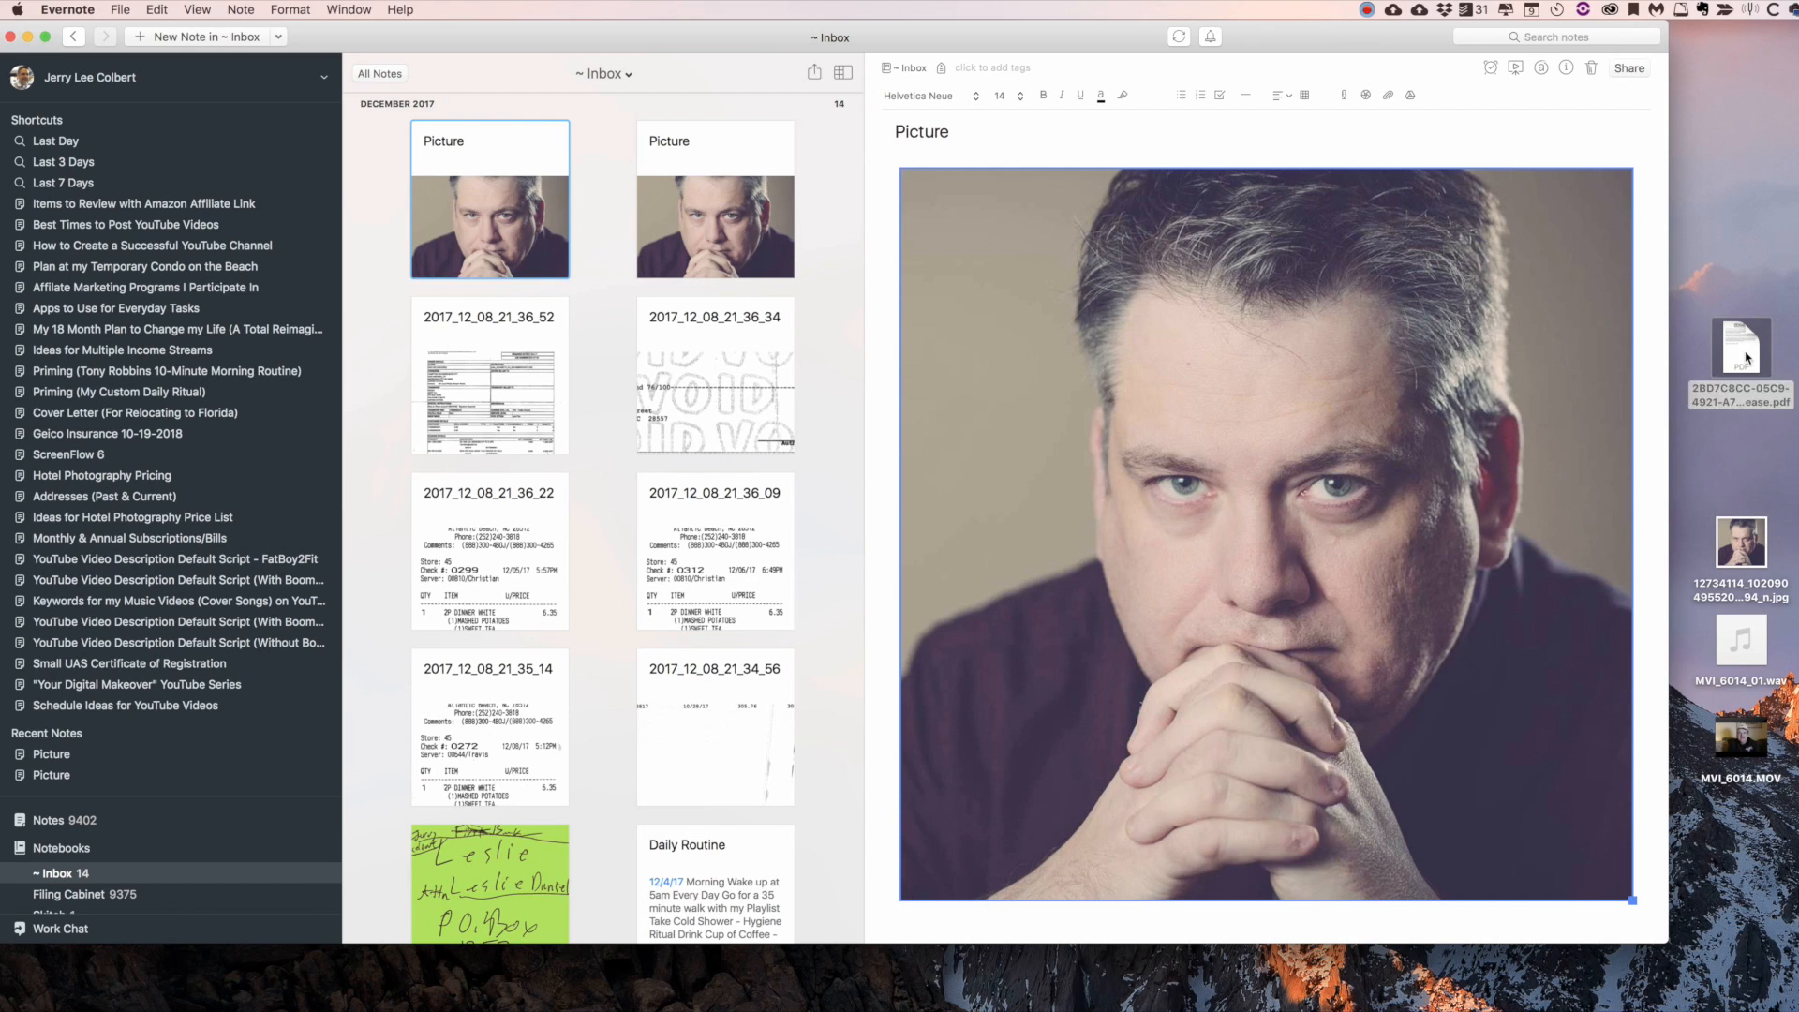
{"action": "left_click", "coordinate": [1748, 358]}
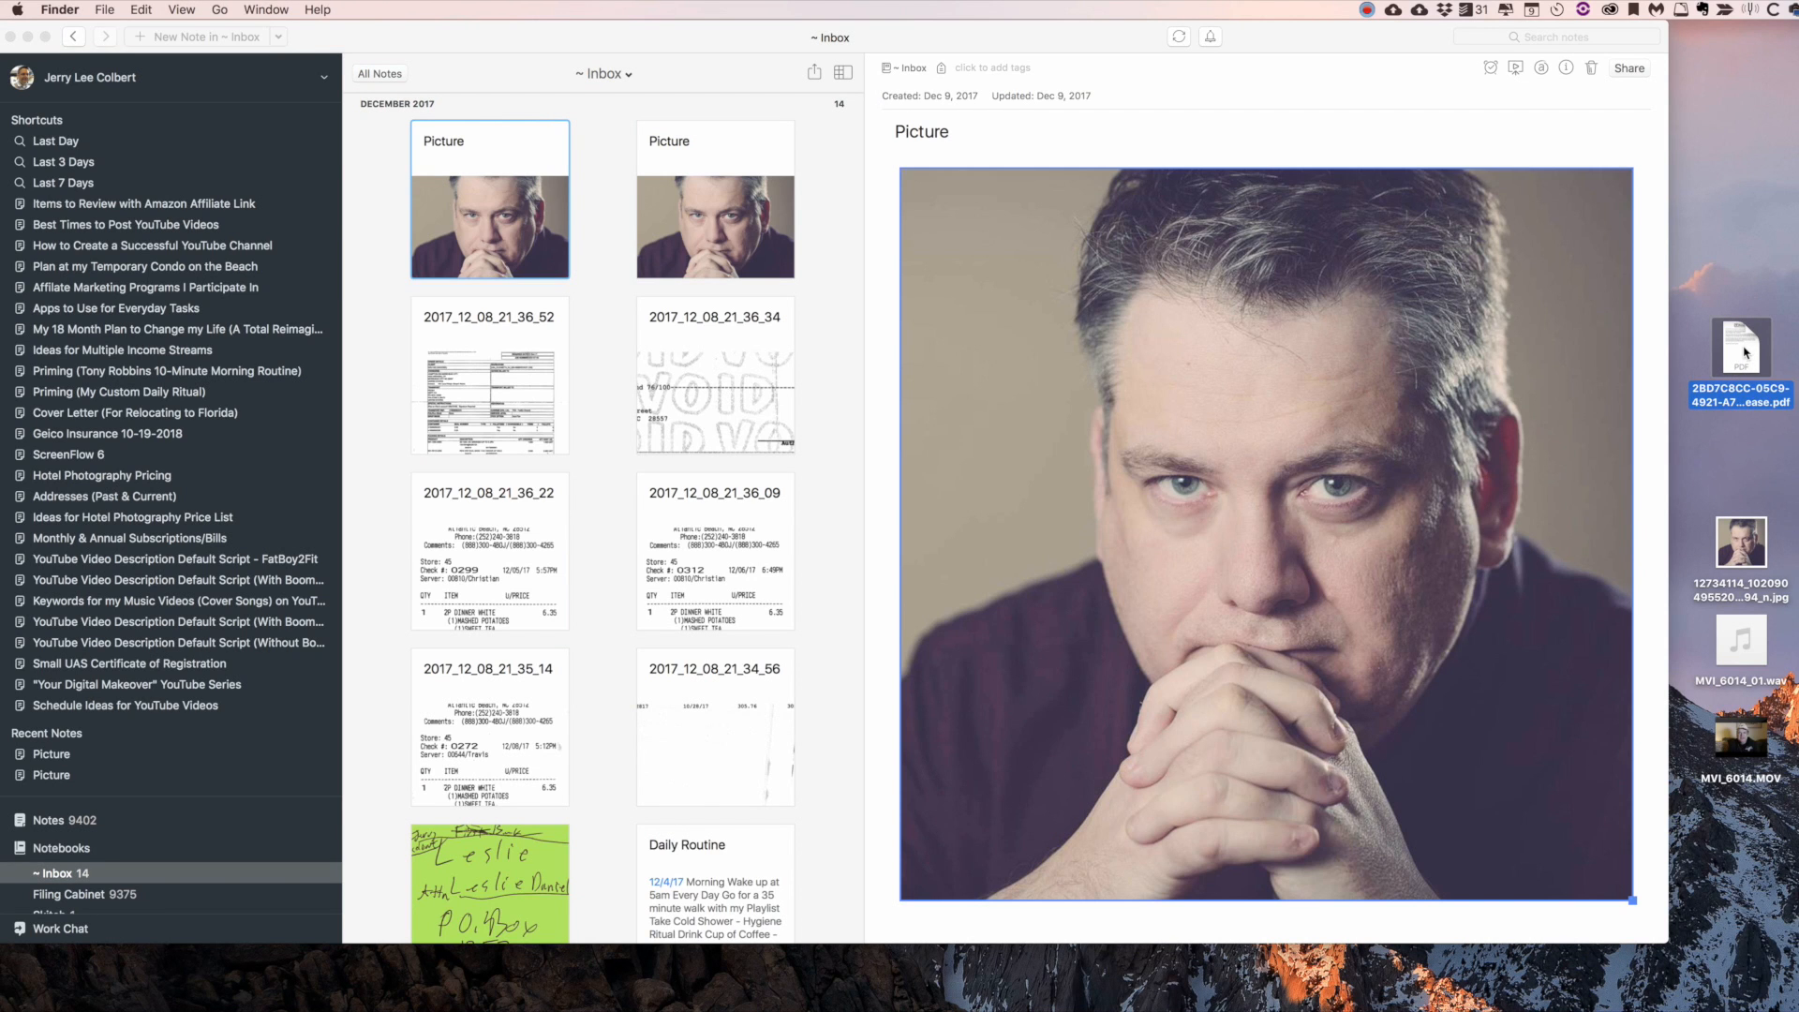
{"action": "left_click_drag", "start_coordinate": [1747, 352], "coordinate": [827, 282]}
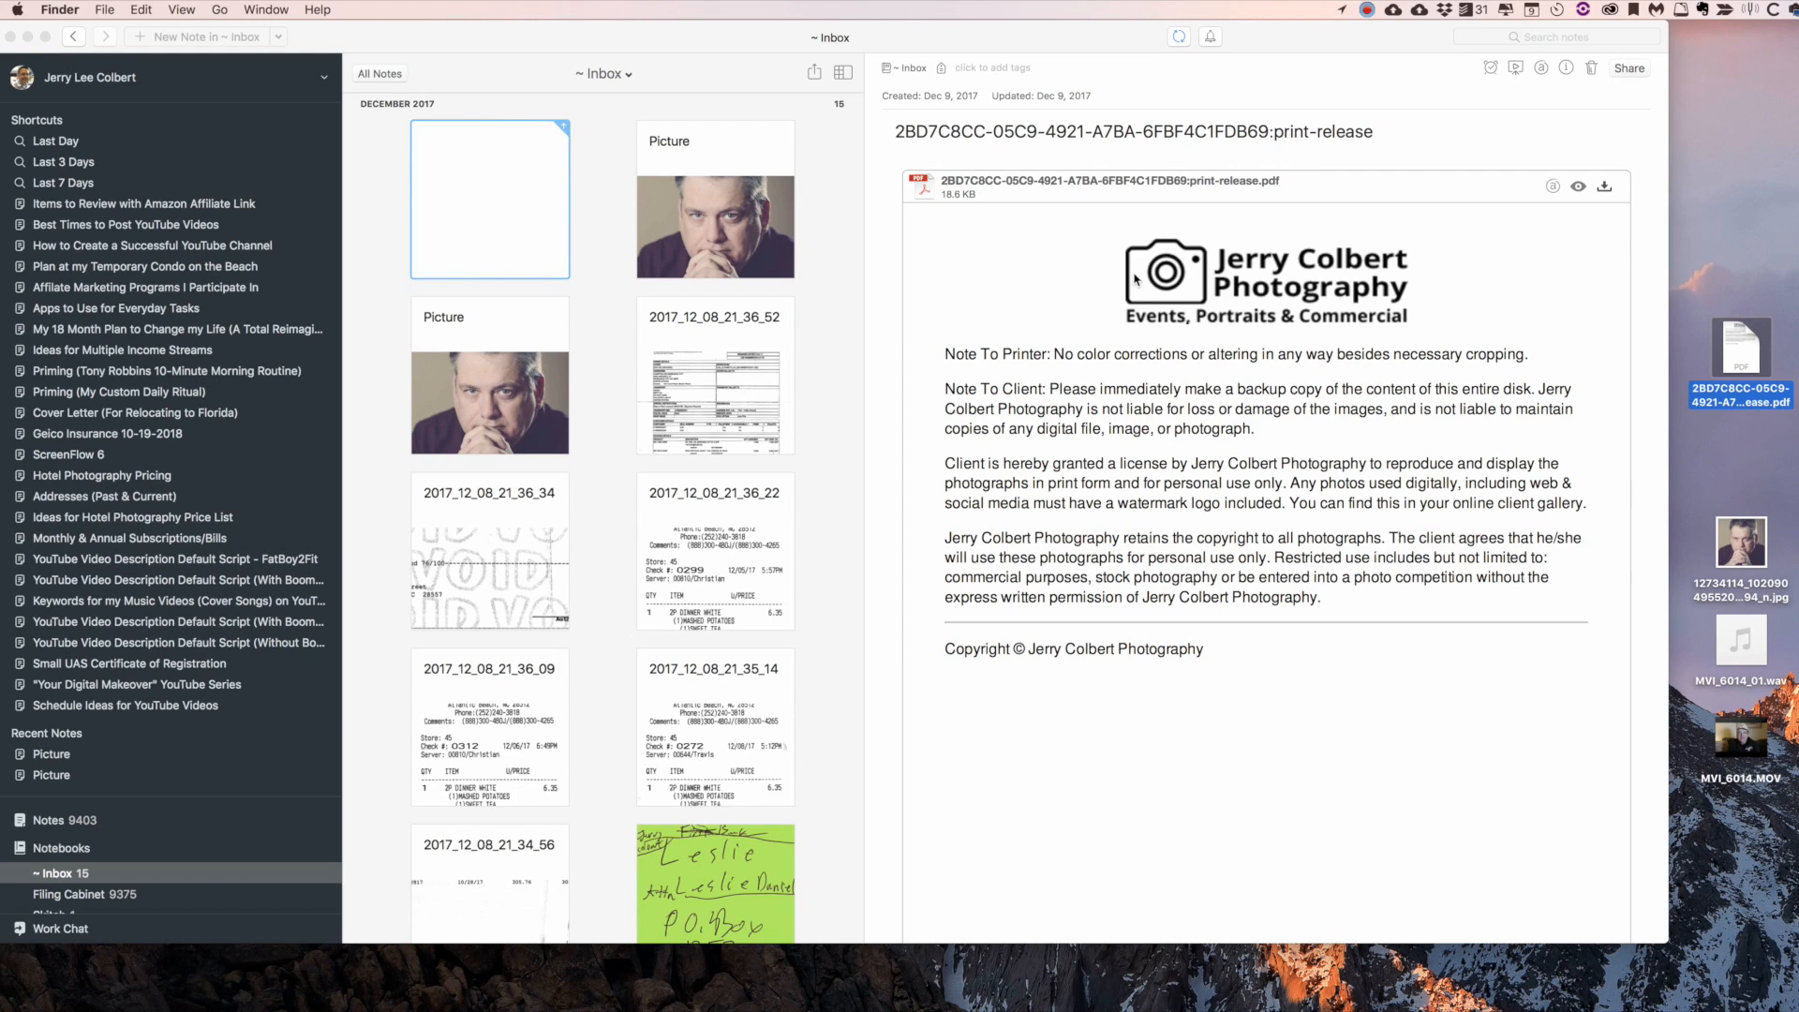
- Open the note's PDF attachment in Acrobat Reader, view it at 100% zoom, and close it
{"action": "left_click", "coordinate": [1120, 194]}
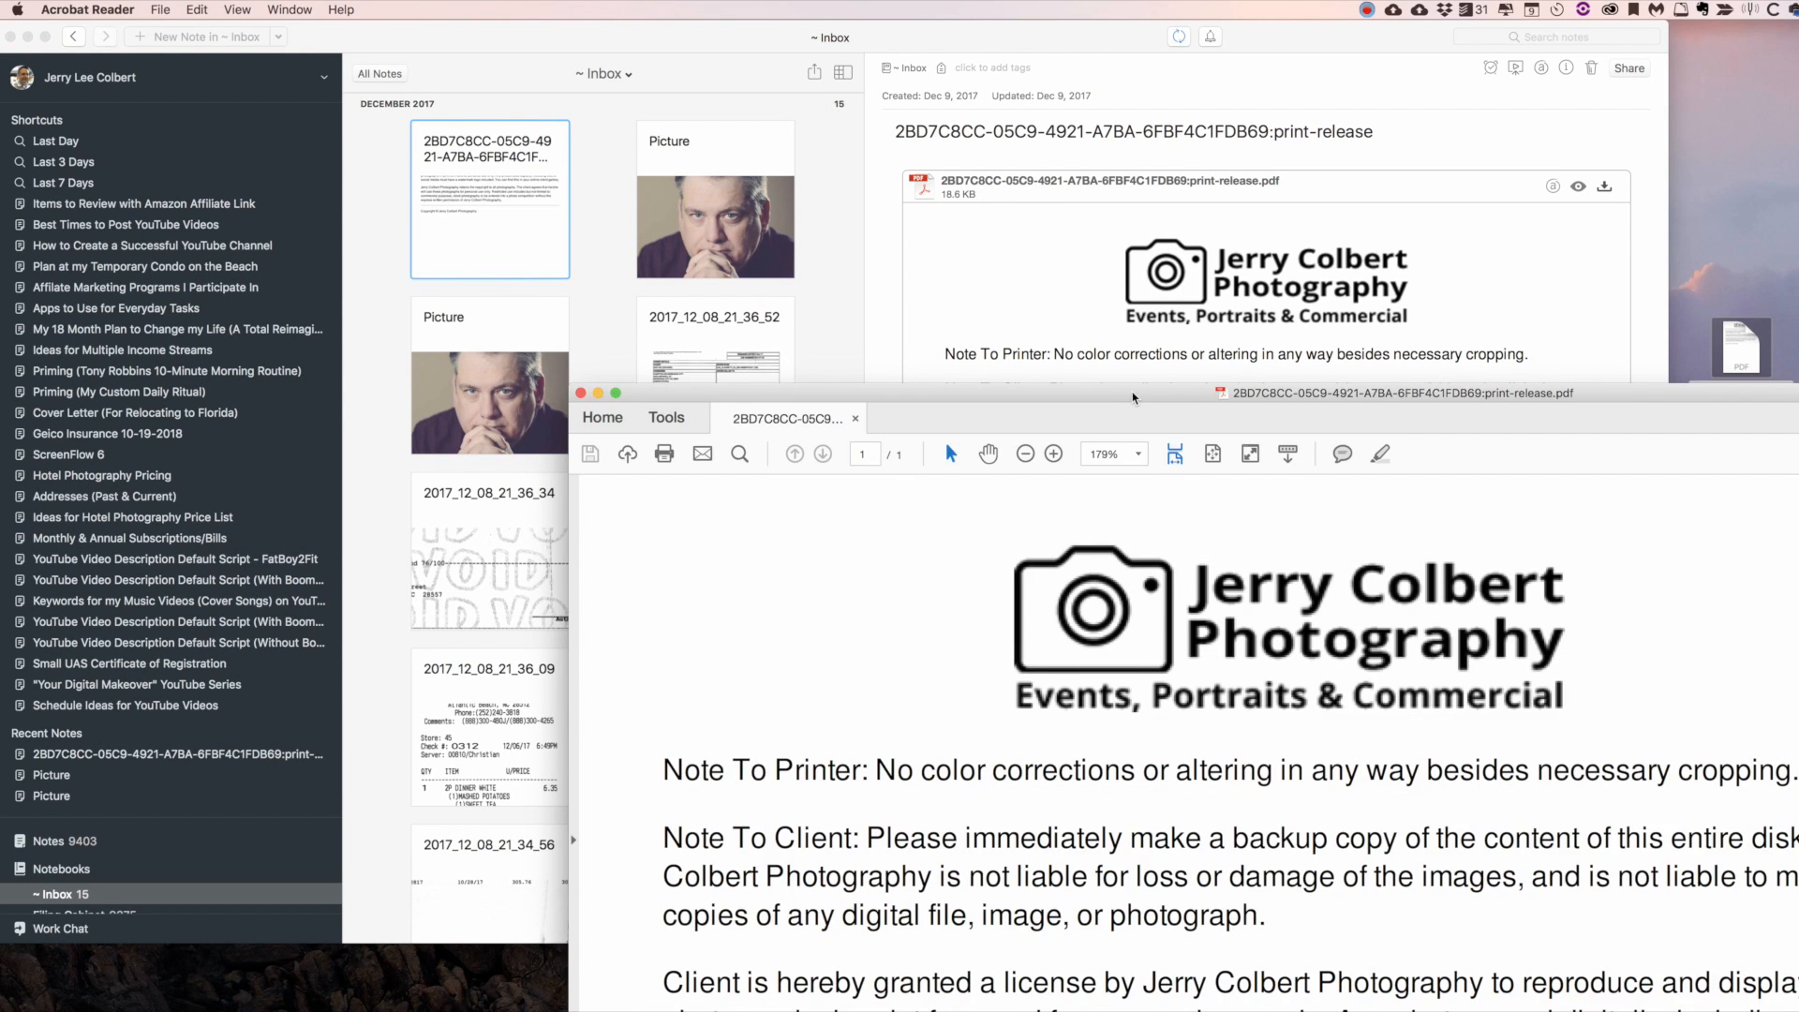
{"action": "left_click_drag", "start_coordinate": [1132, 393], "coordinate": [593, 85]}
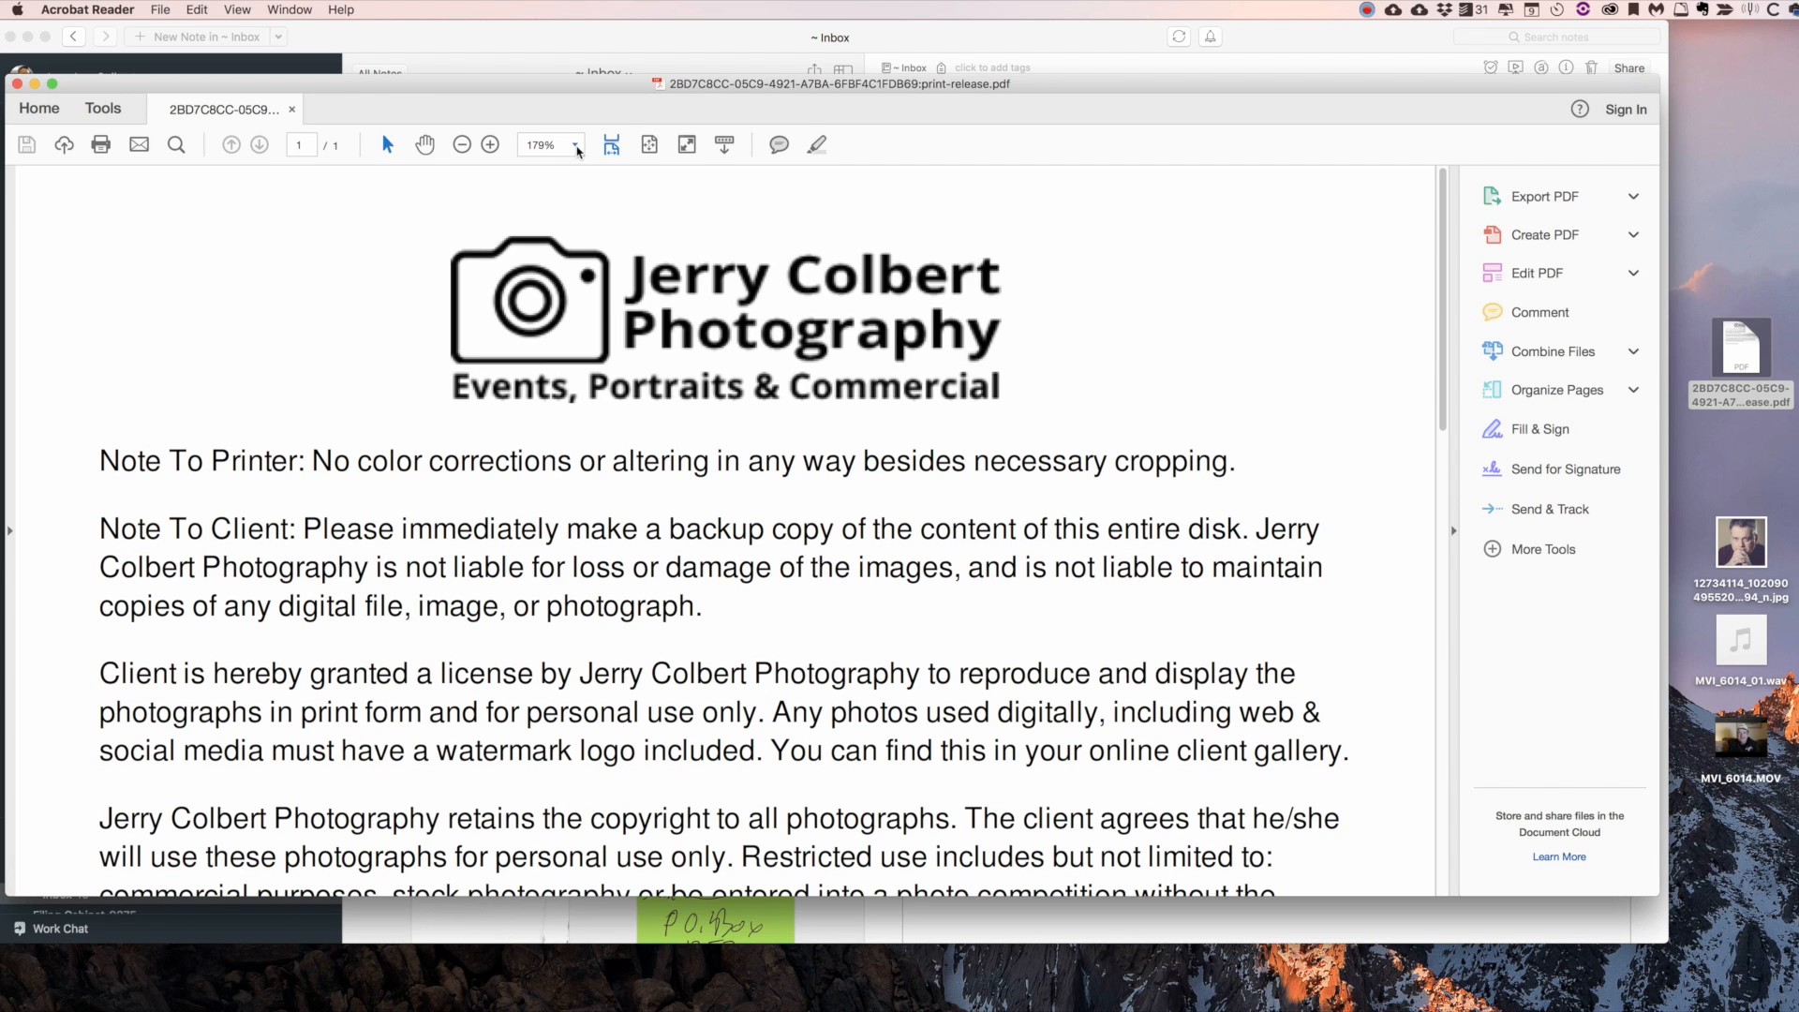
{"action": "left_click", "coordinate": [574, 145]}
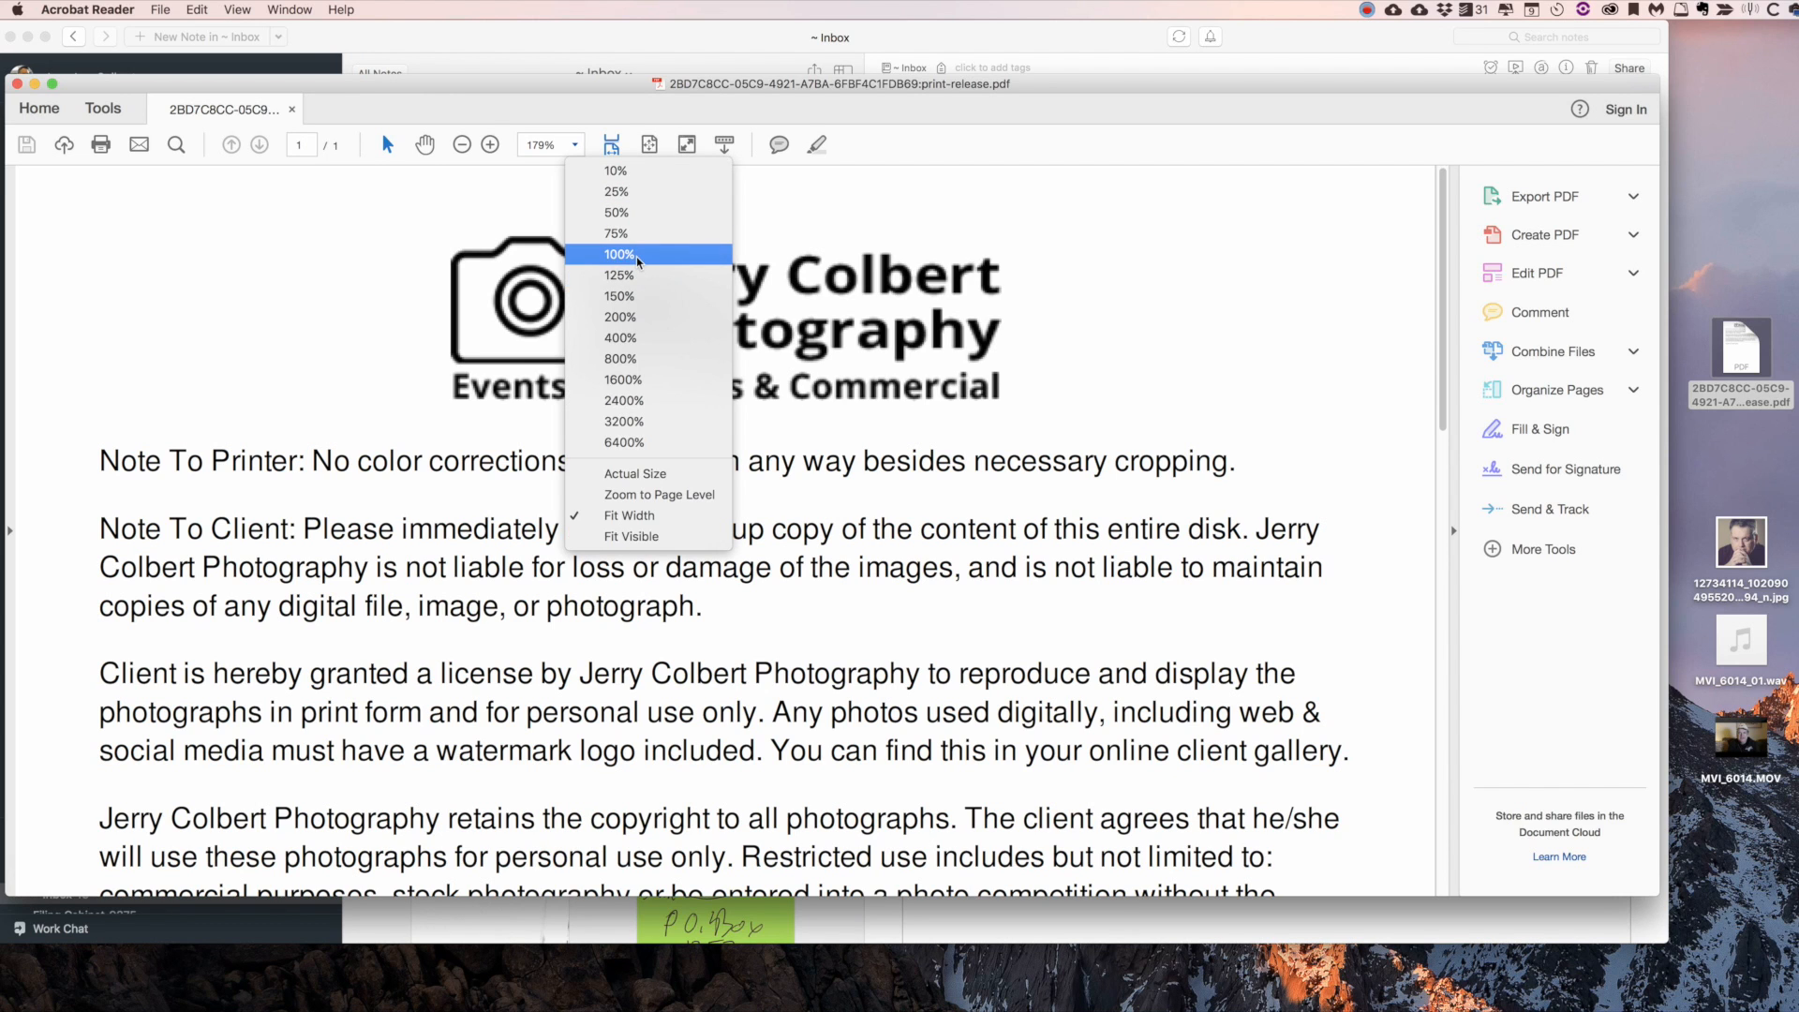
{"action": "left_click", "coordinate": [637, 261]}
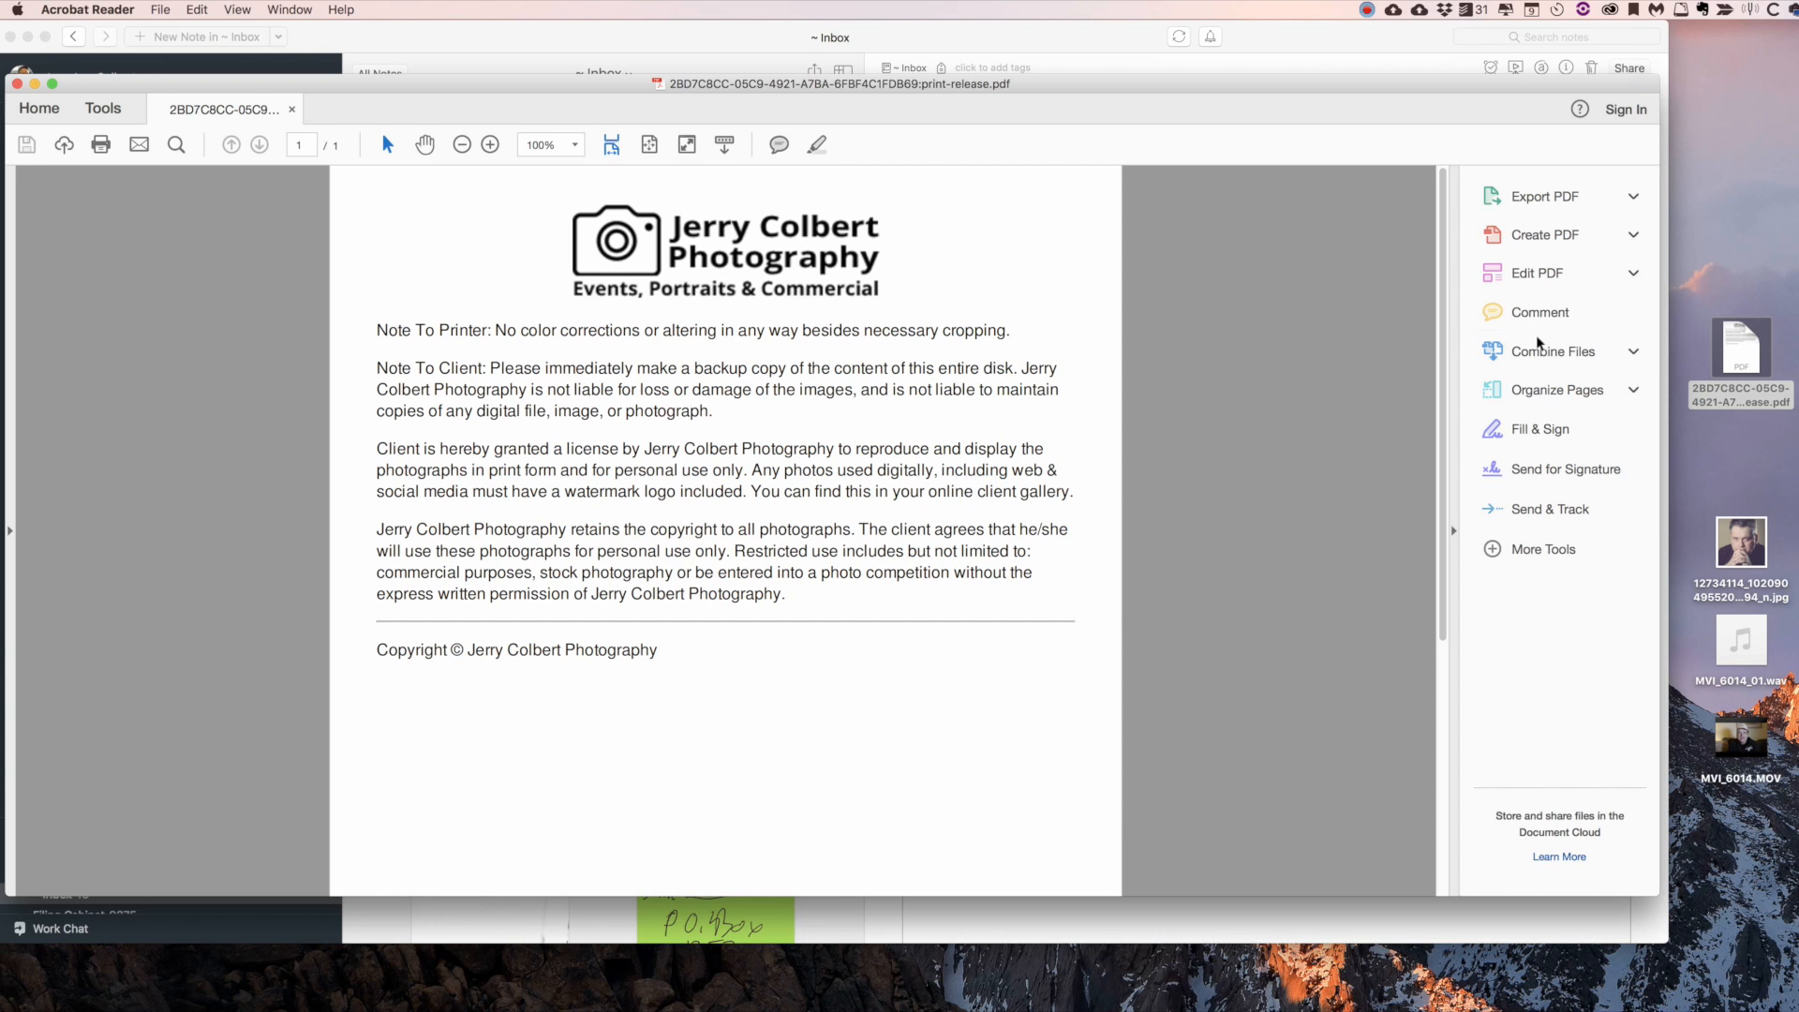
{"action": "left_click", "coordinate": [17, 85]}
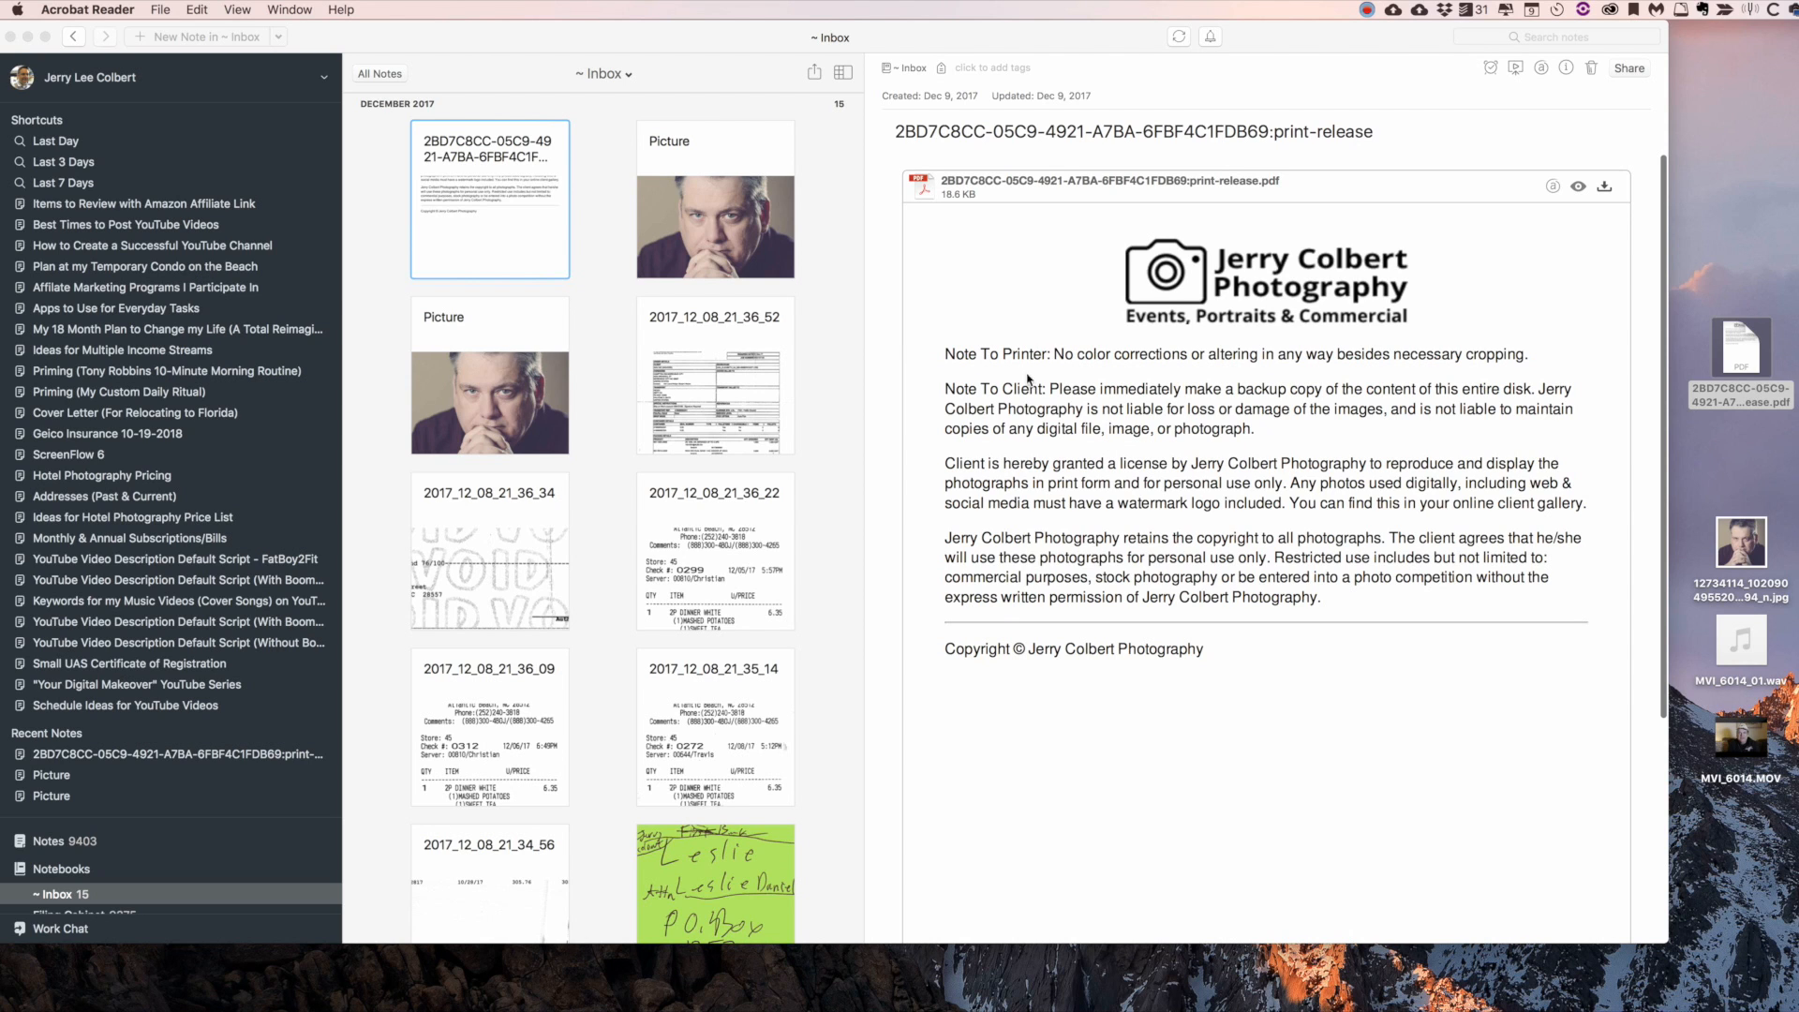
- Rename the PDF note "Print Release"
{"action": "left_click", "coordinate": [1106, 129]}
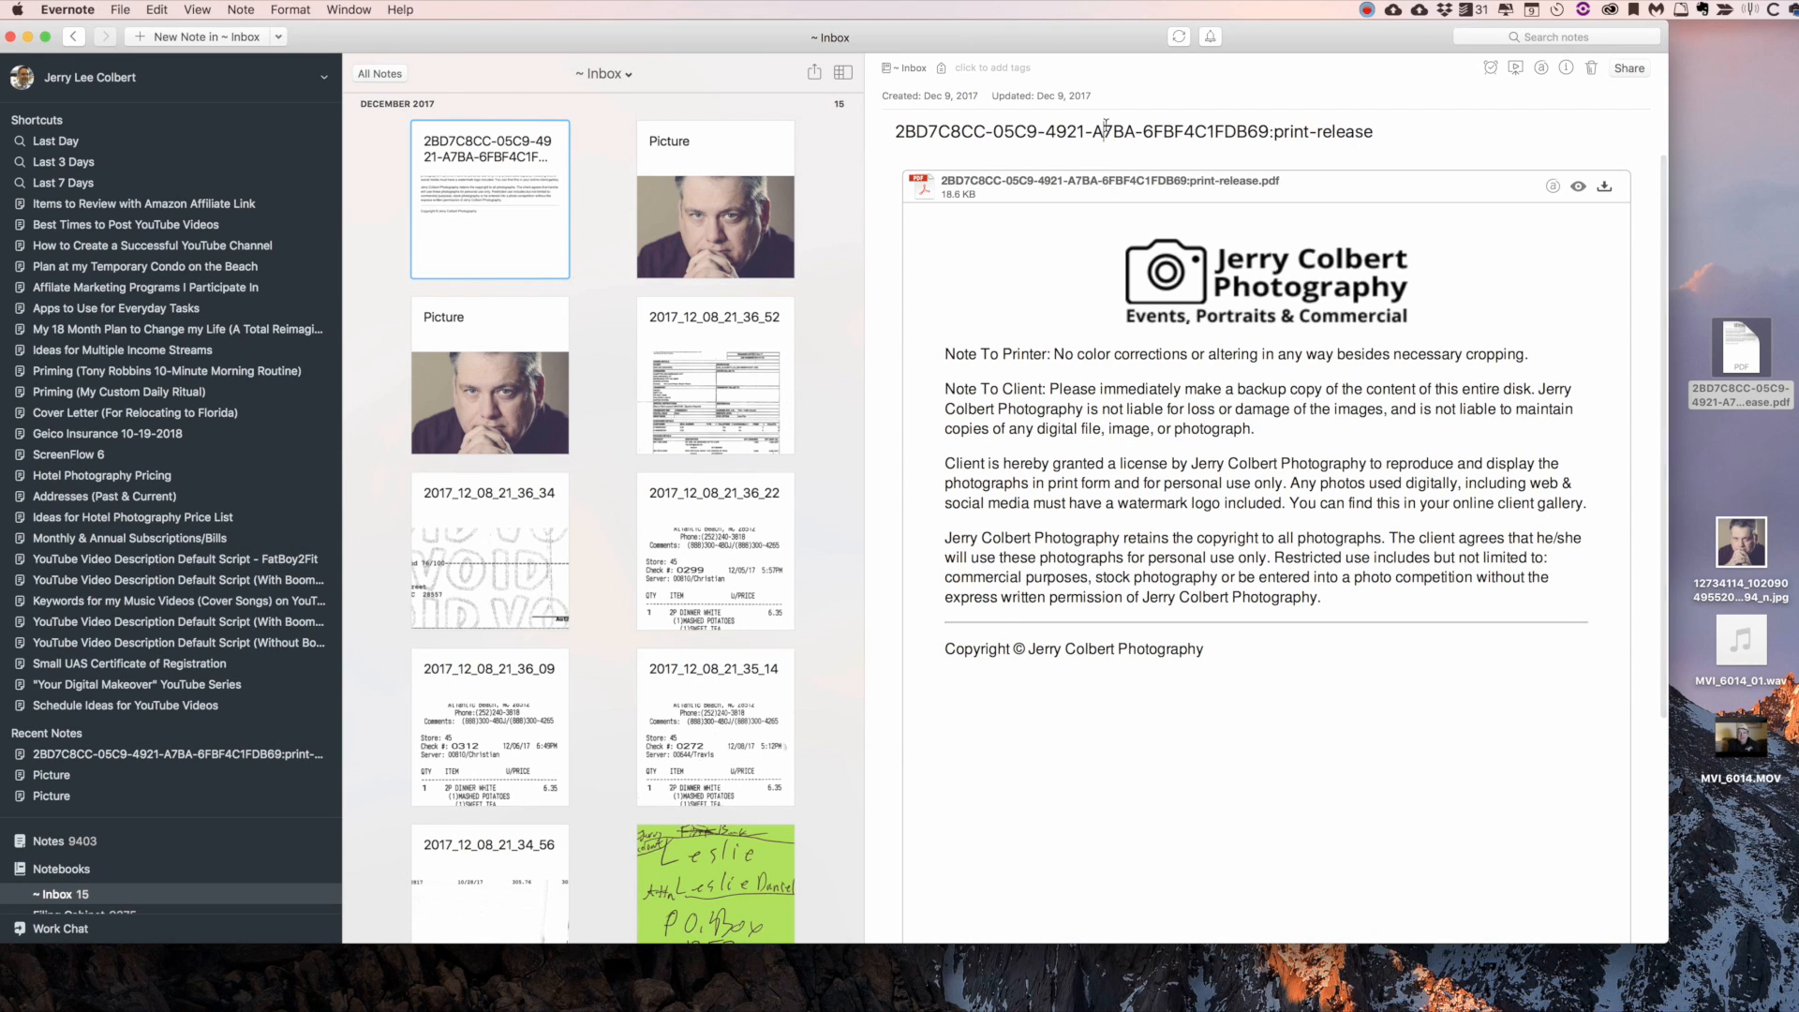
{"action": "double_click", "coordinate": [1106, 130]}
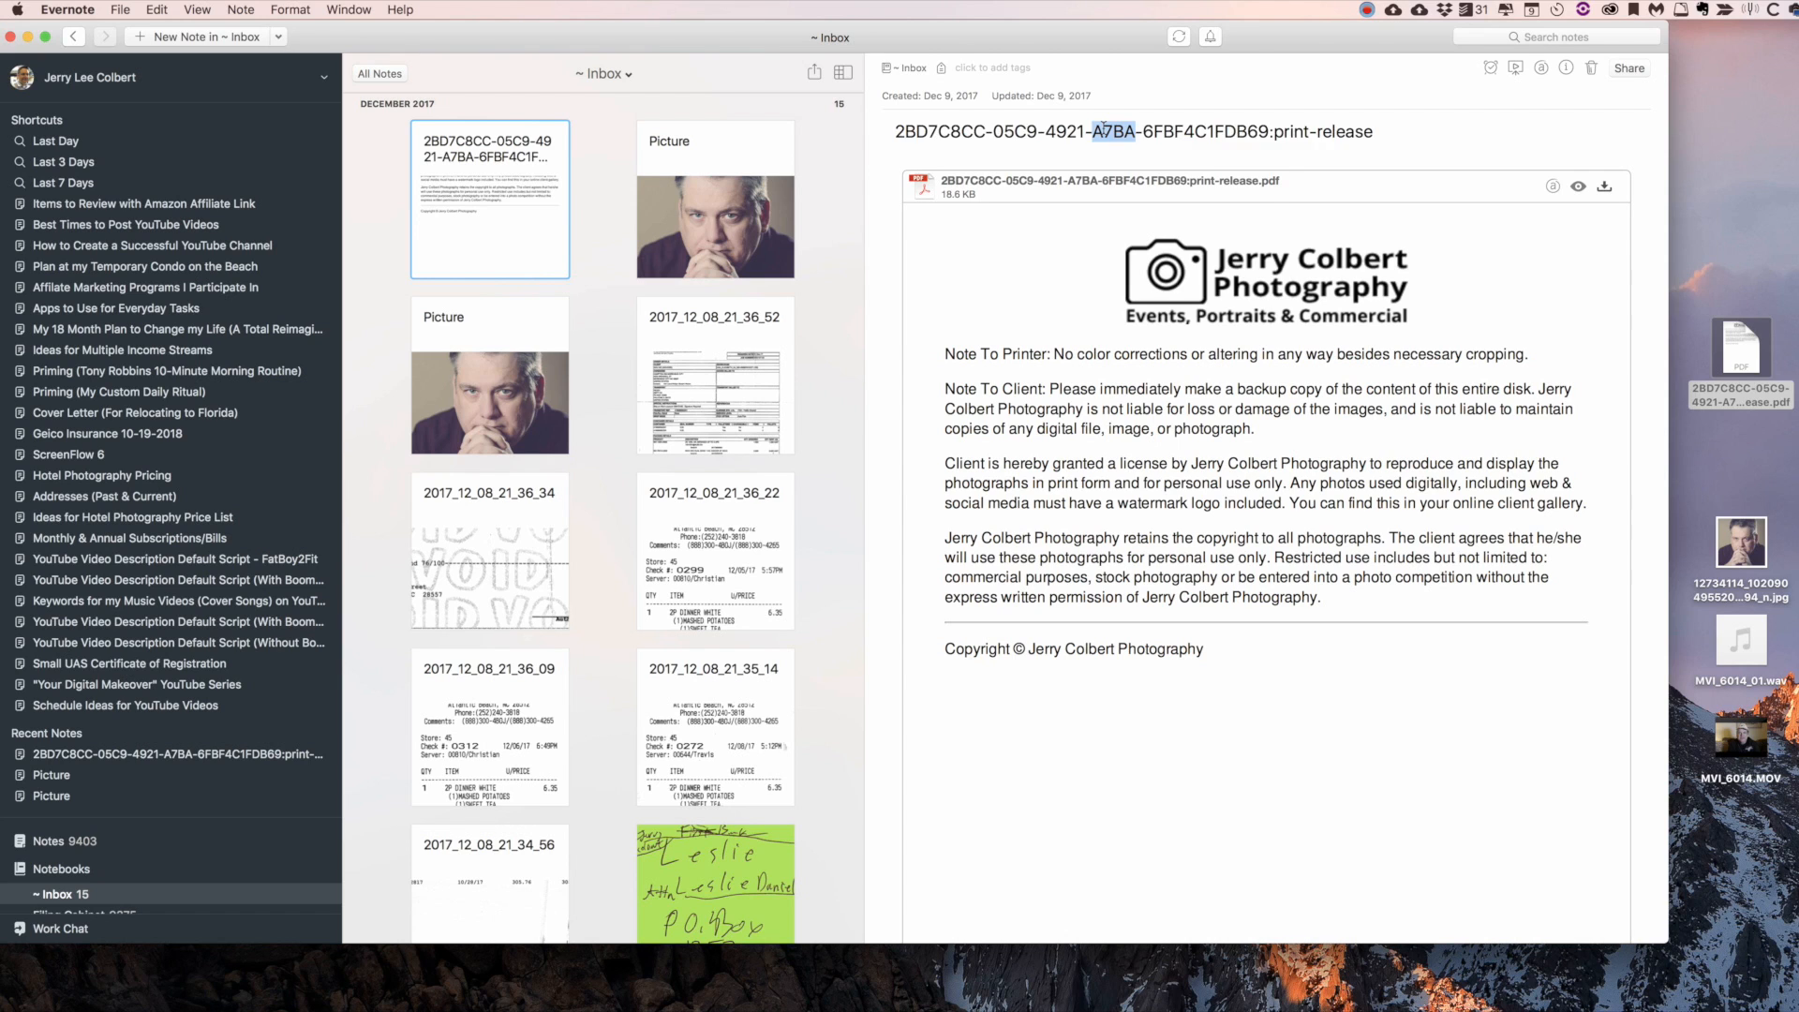
{"action": "triple_click", "coordinate": [1106, 129]}
{"action": "type", "text": "P"}
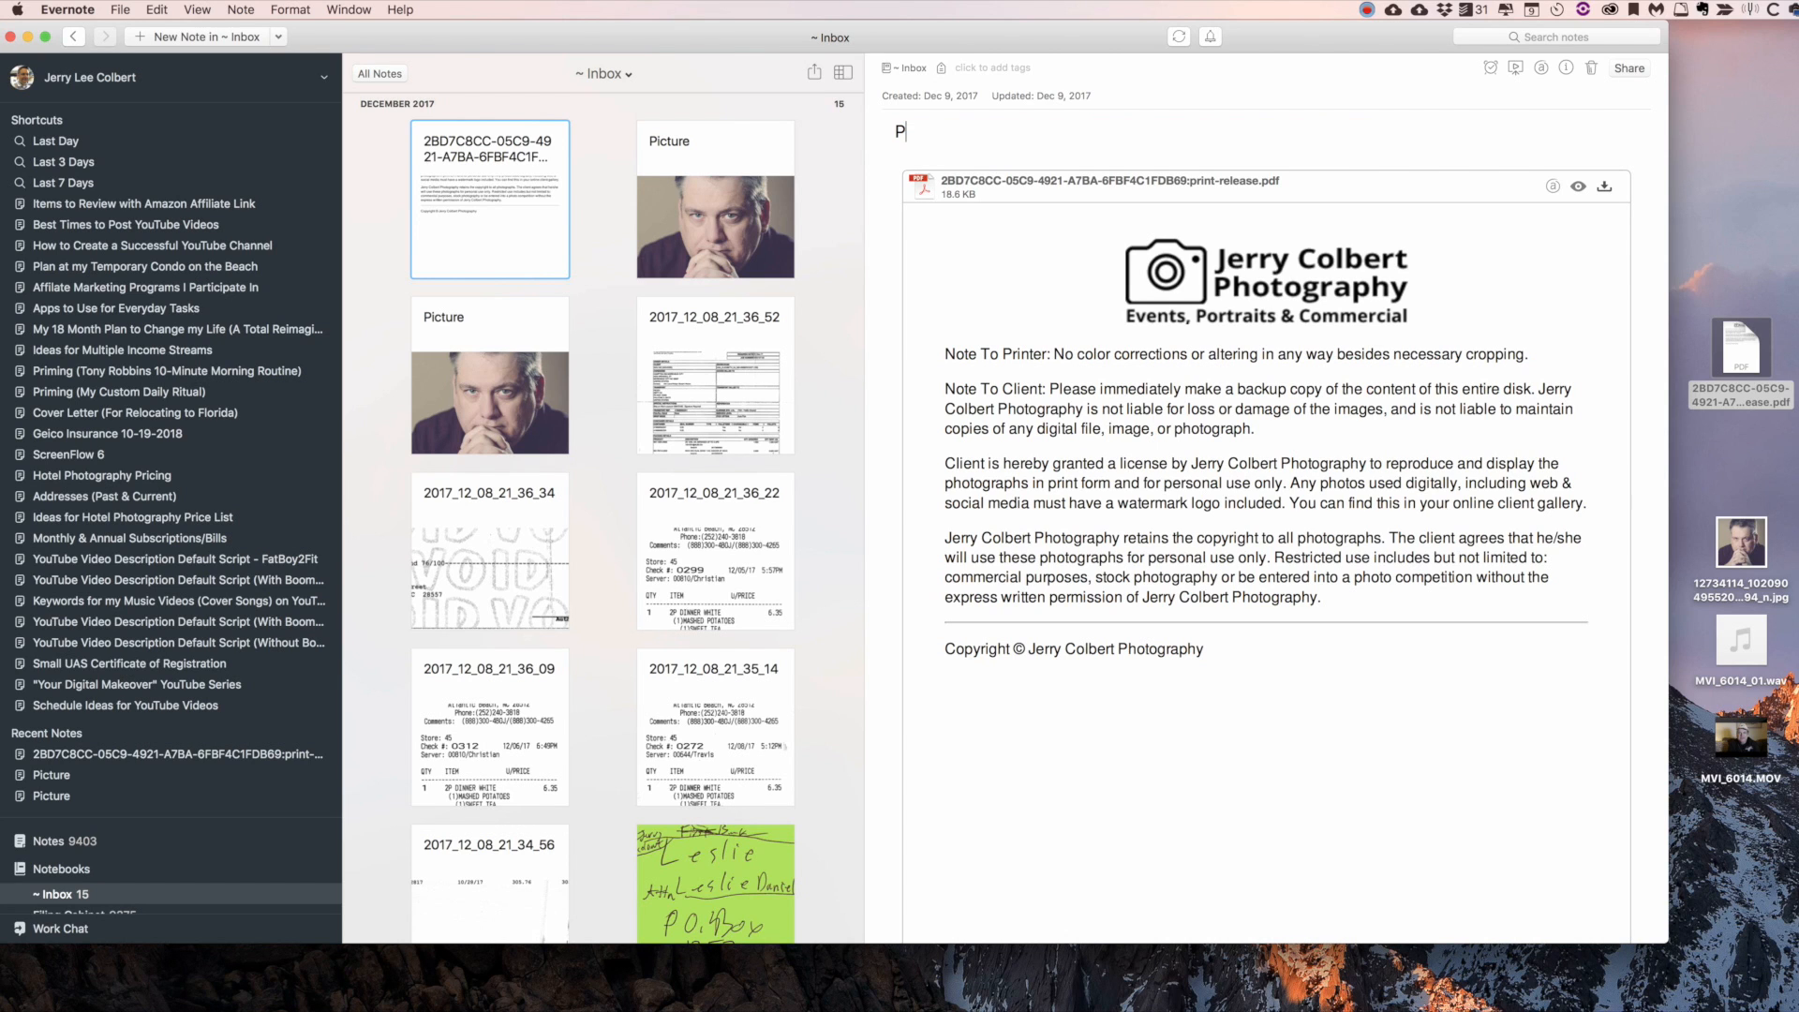
{"action": "type", "text": "rint Release"}
{"action": "left_click", "coordinate": [1200, 162]}
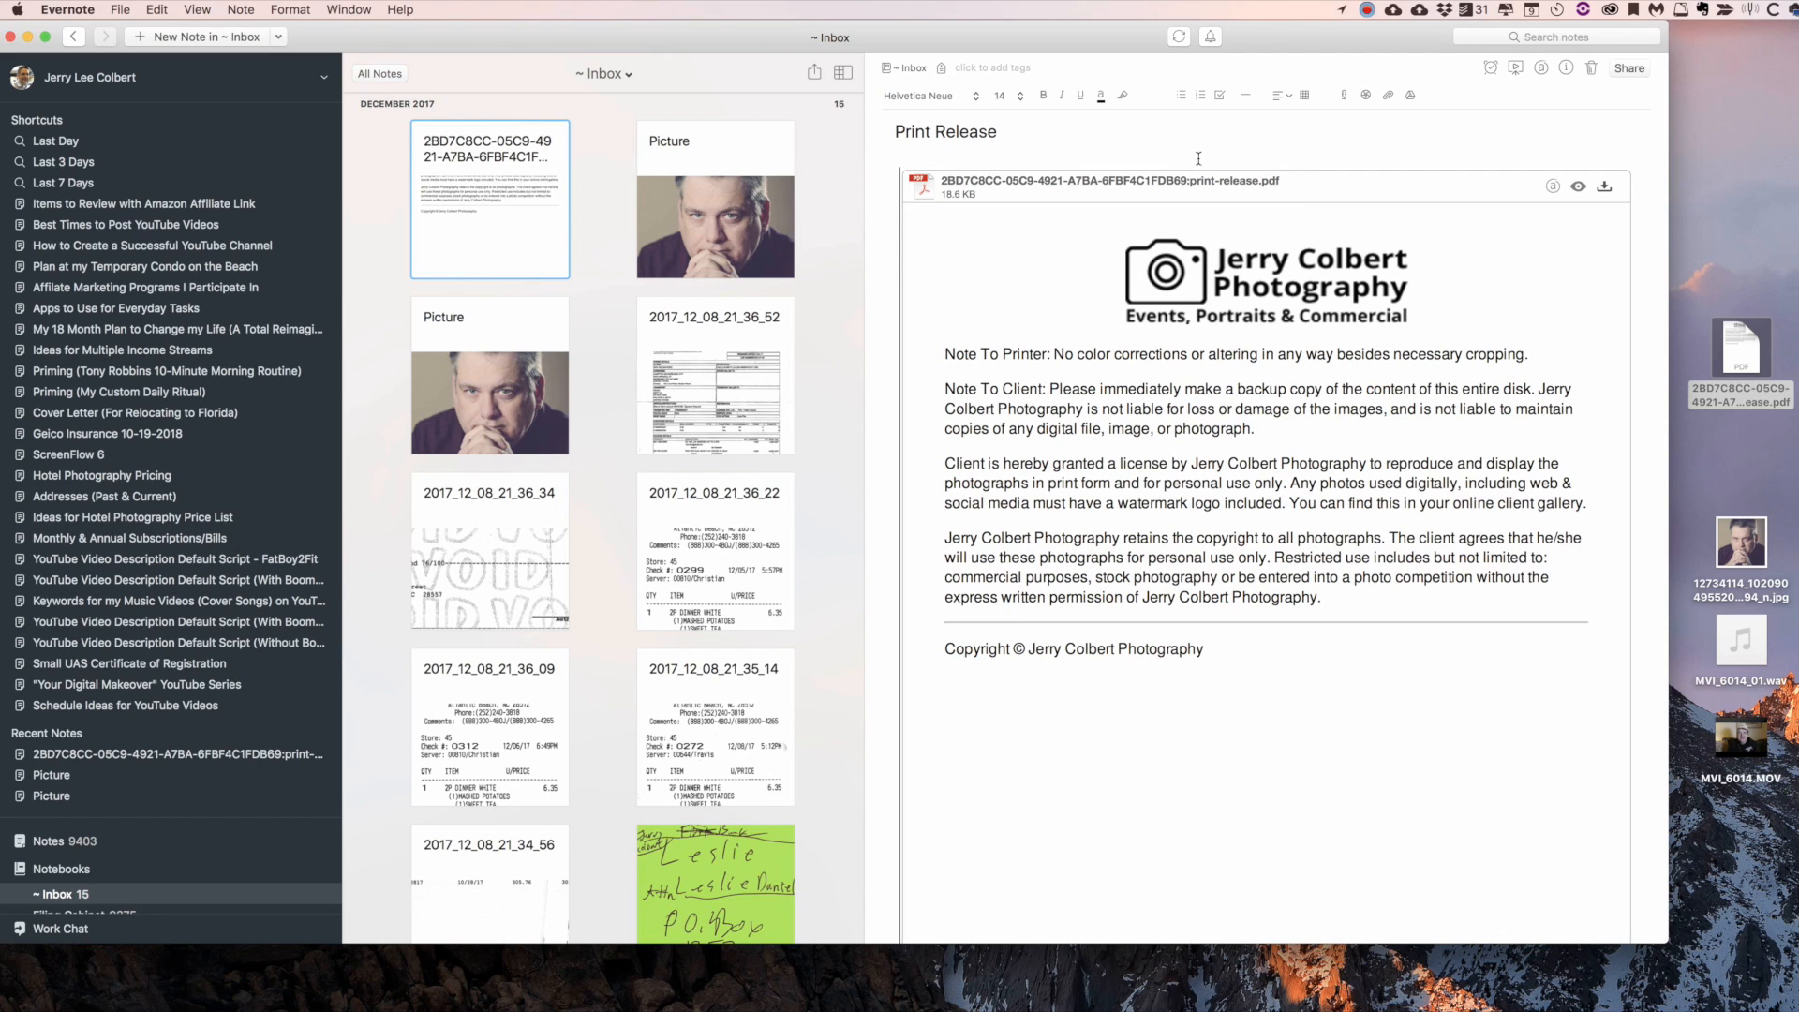
- Add a short greeting line with the author's first name above the PDF attachment in the "Print Release" note
{"action": "scroll", "coordinate": [1176, 337], "scroll_direction": "down", "scroll_amount": 1}
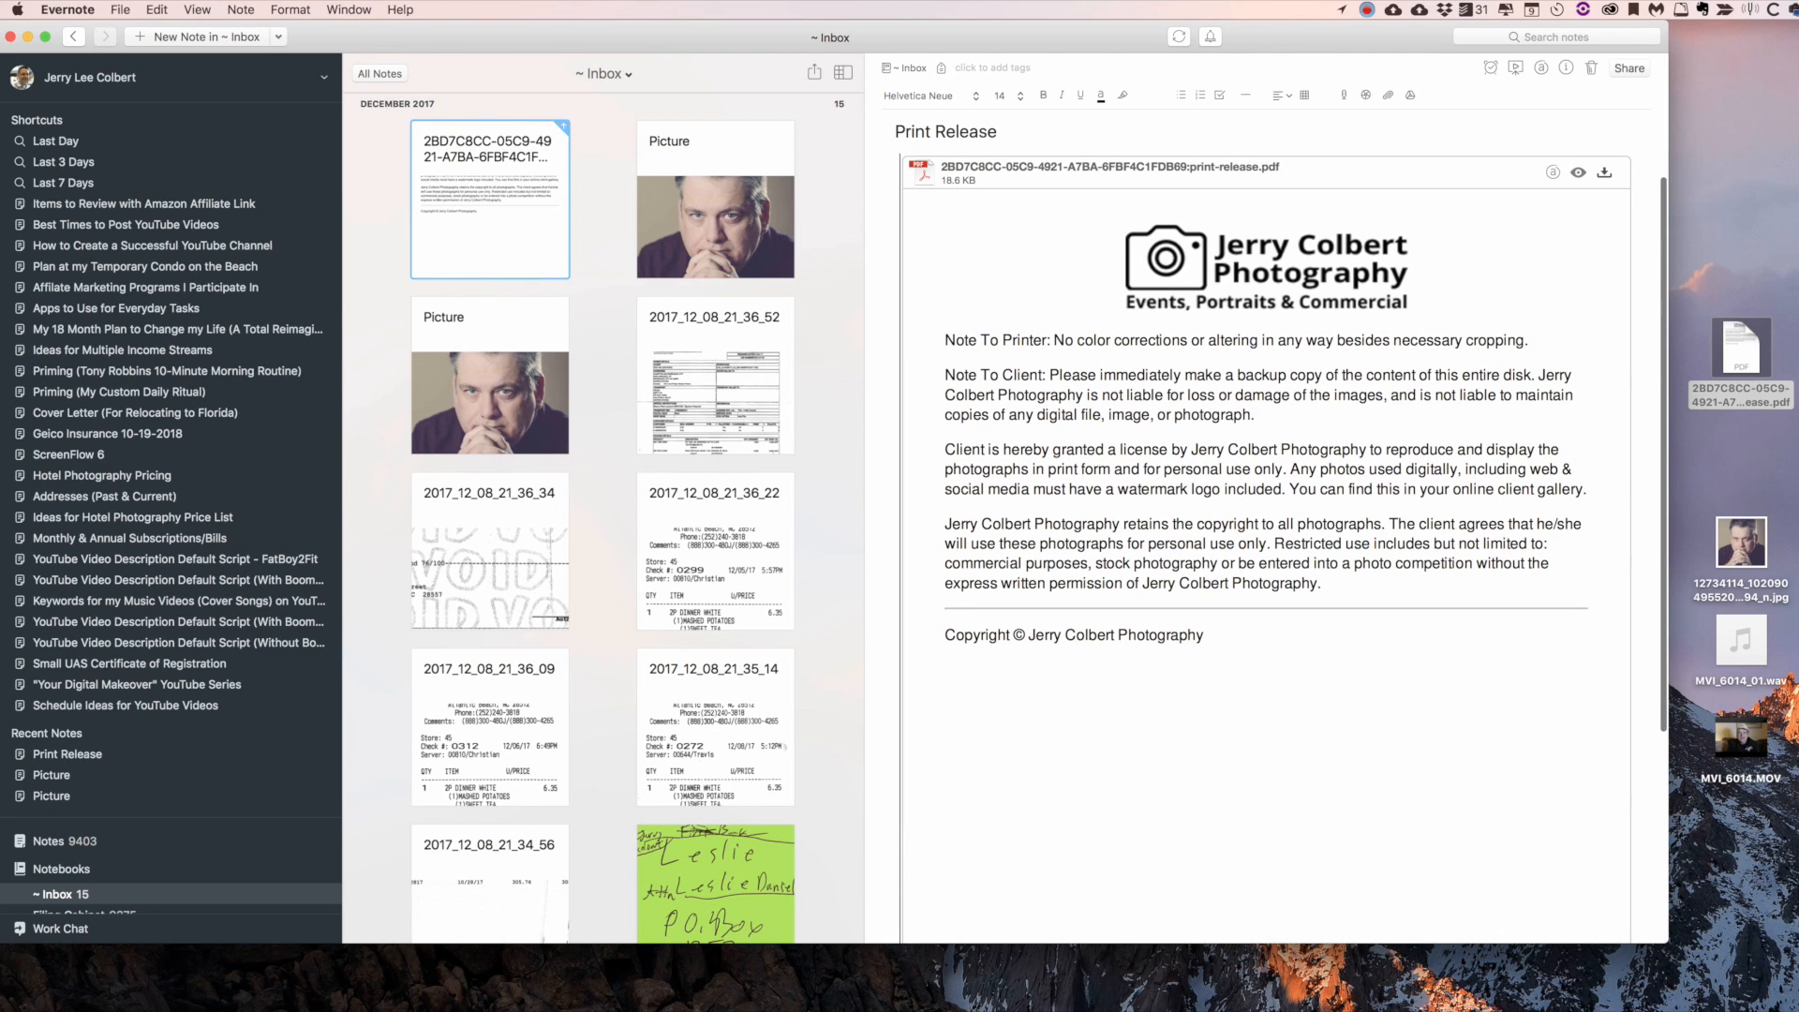
{"action": "scroll", "coordinate": [1172, 342], "scroll_direction": "up", "scroll_amount": 3}
{"action": "left_click", "coordinate": [1045, 178]}
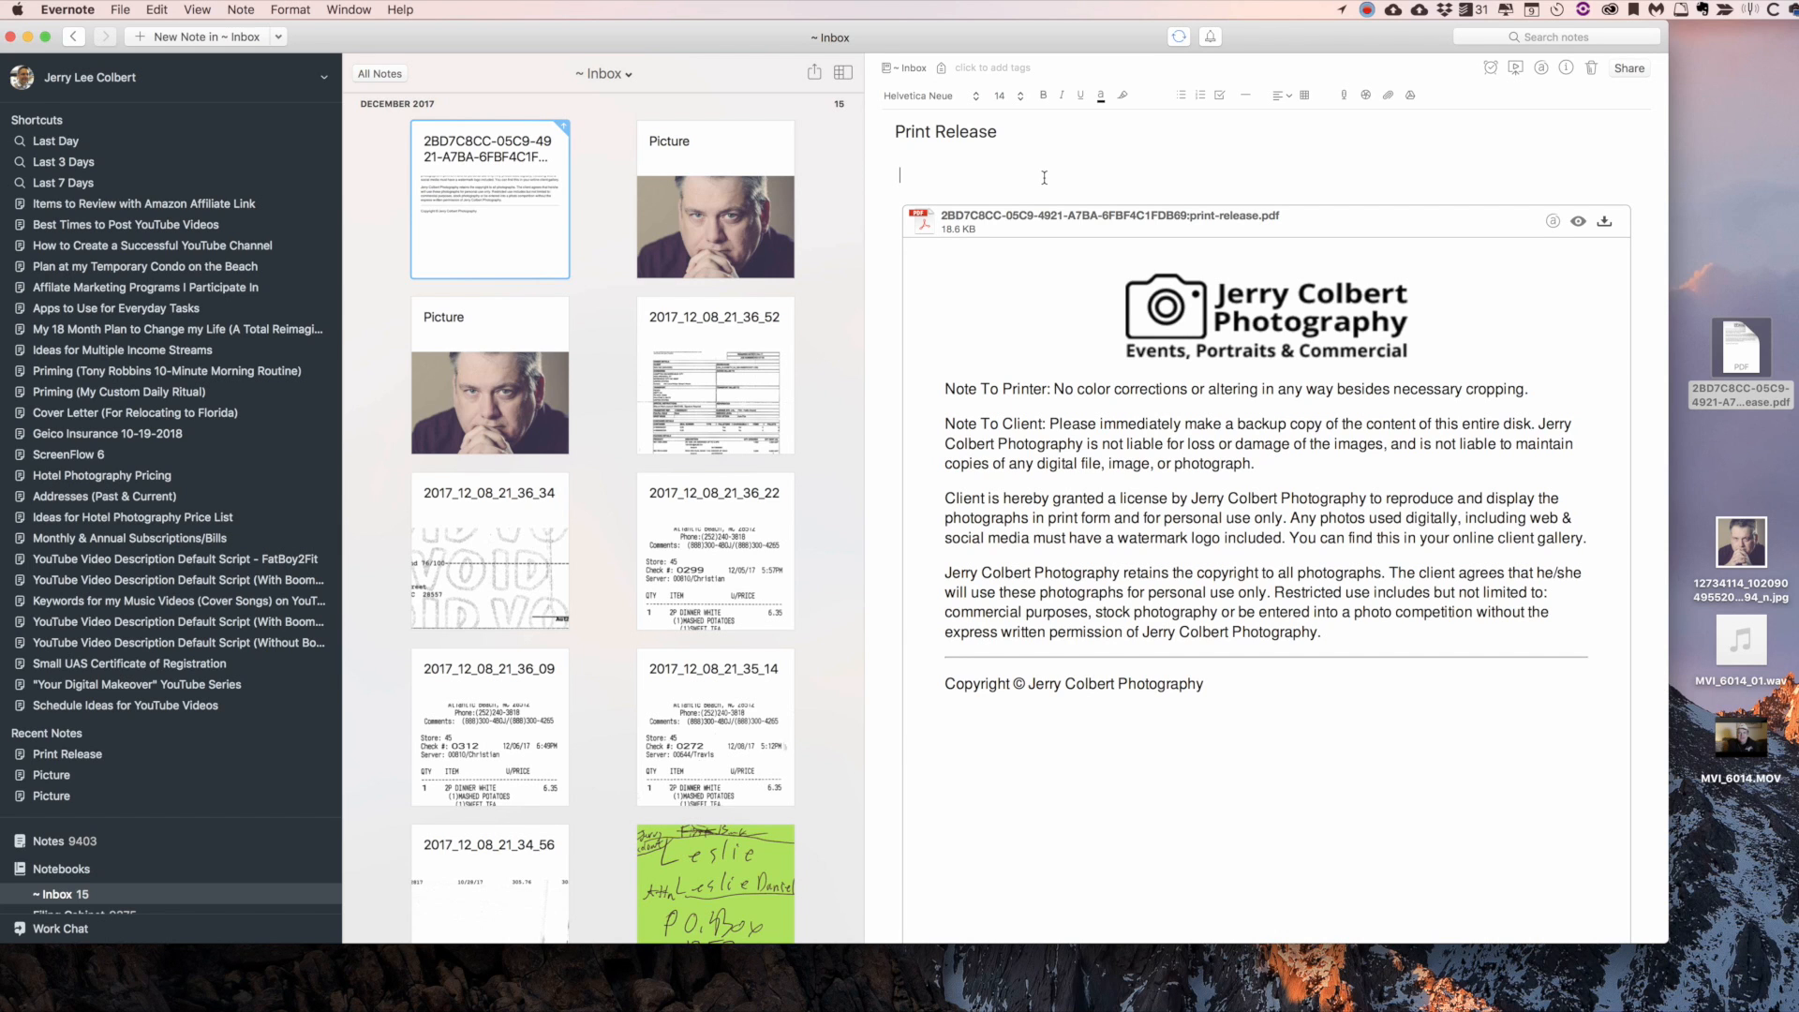
{"action": "type", "text": "Hi I'"}
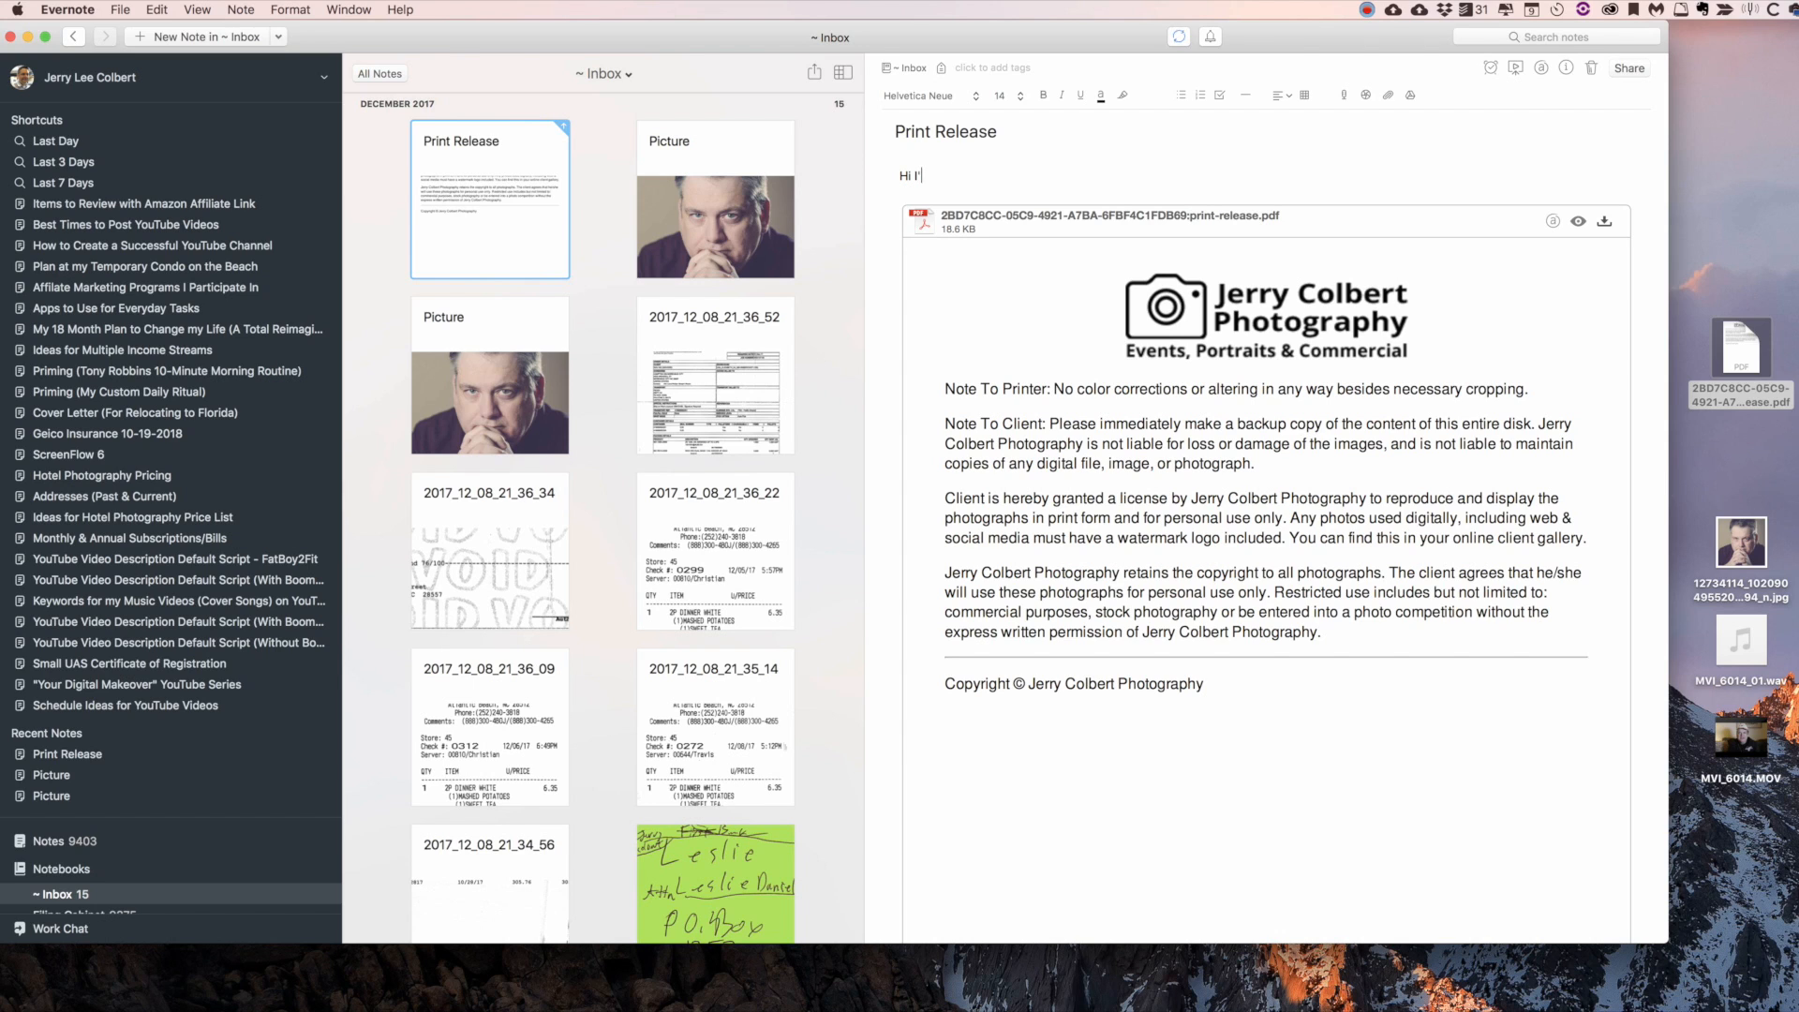
{"action": "type", "text": "m Jerry"}
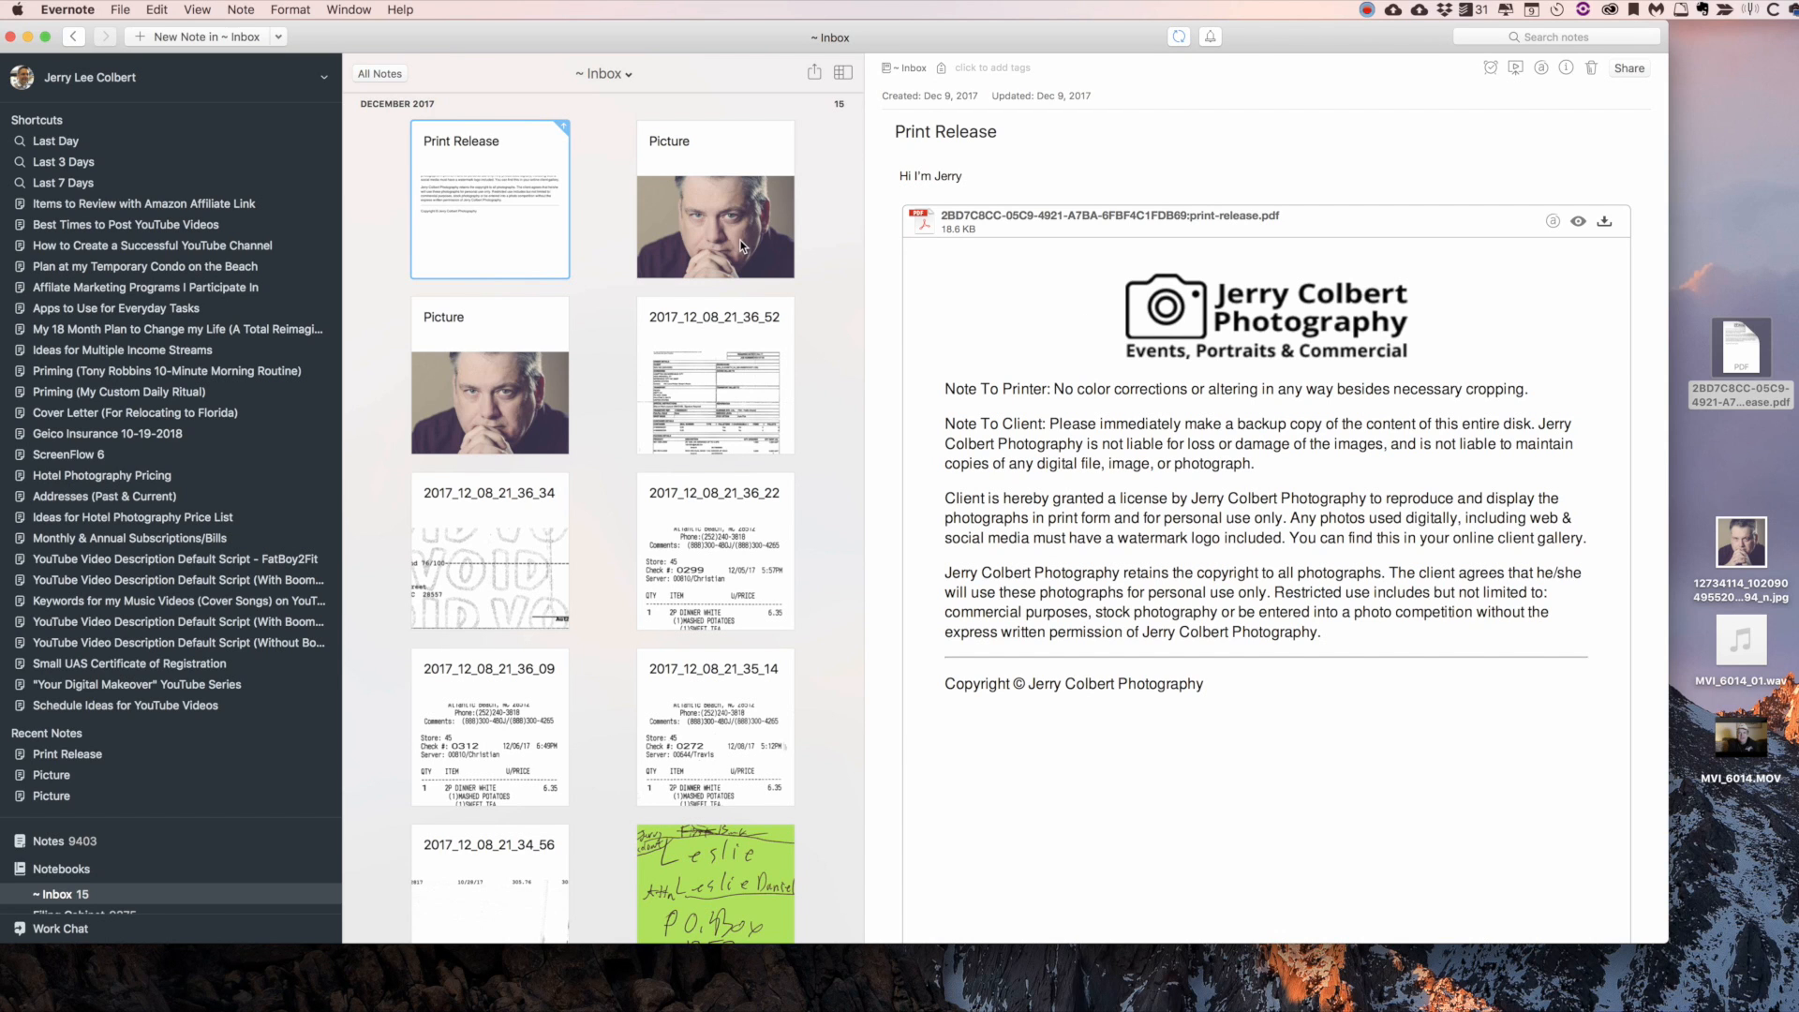
{"action": "left_click", "coordinate": [738, 240]}
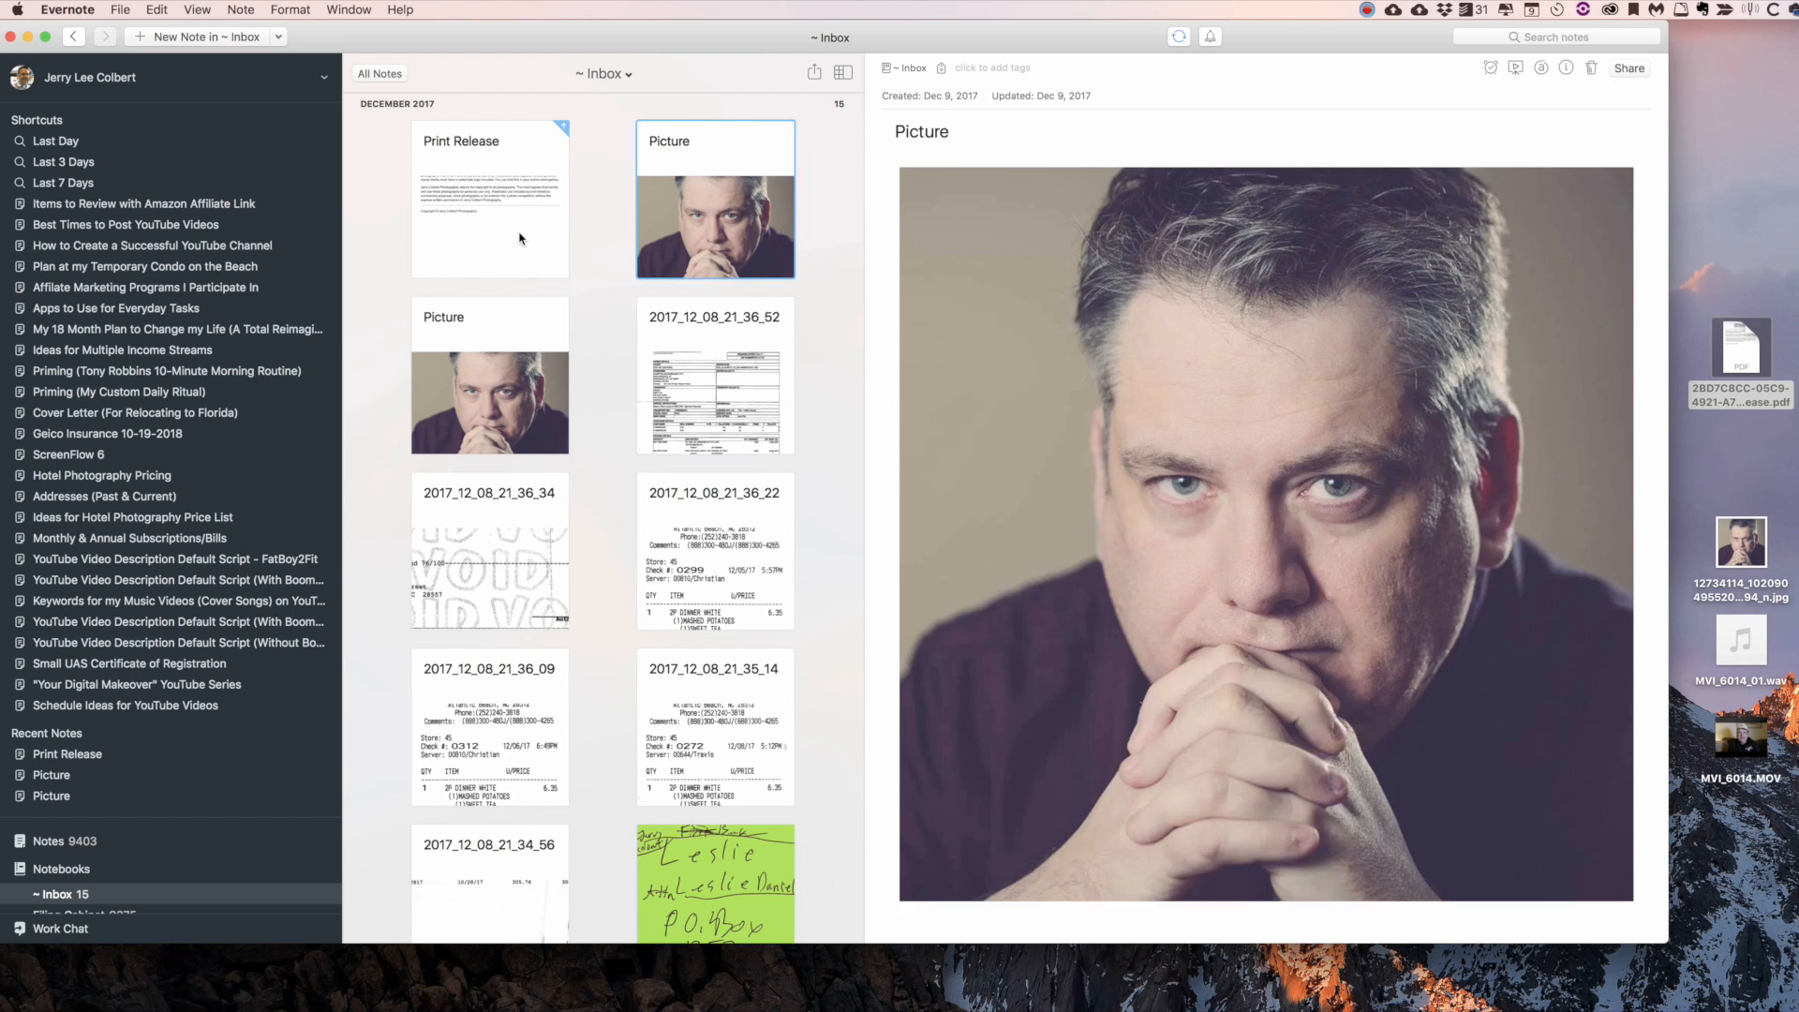
{"action": "left_click", "coordinate": [521, 238]}
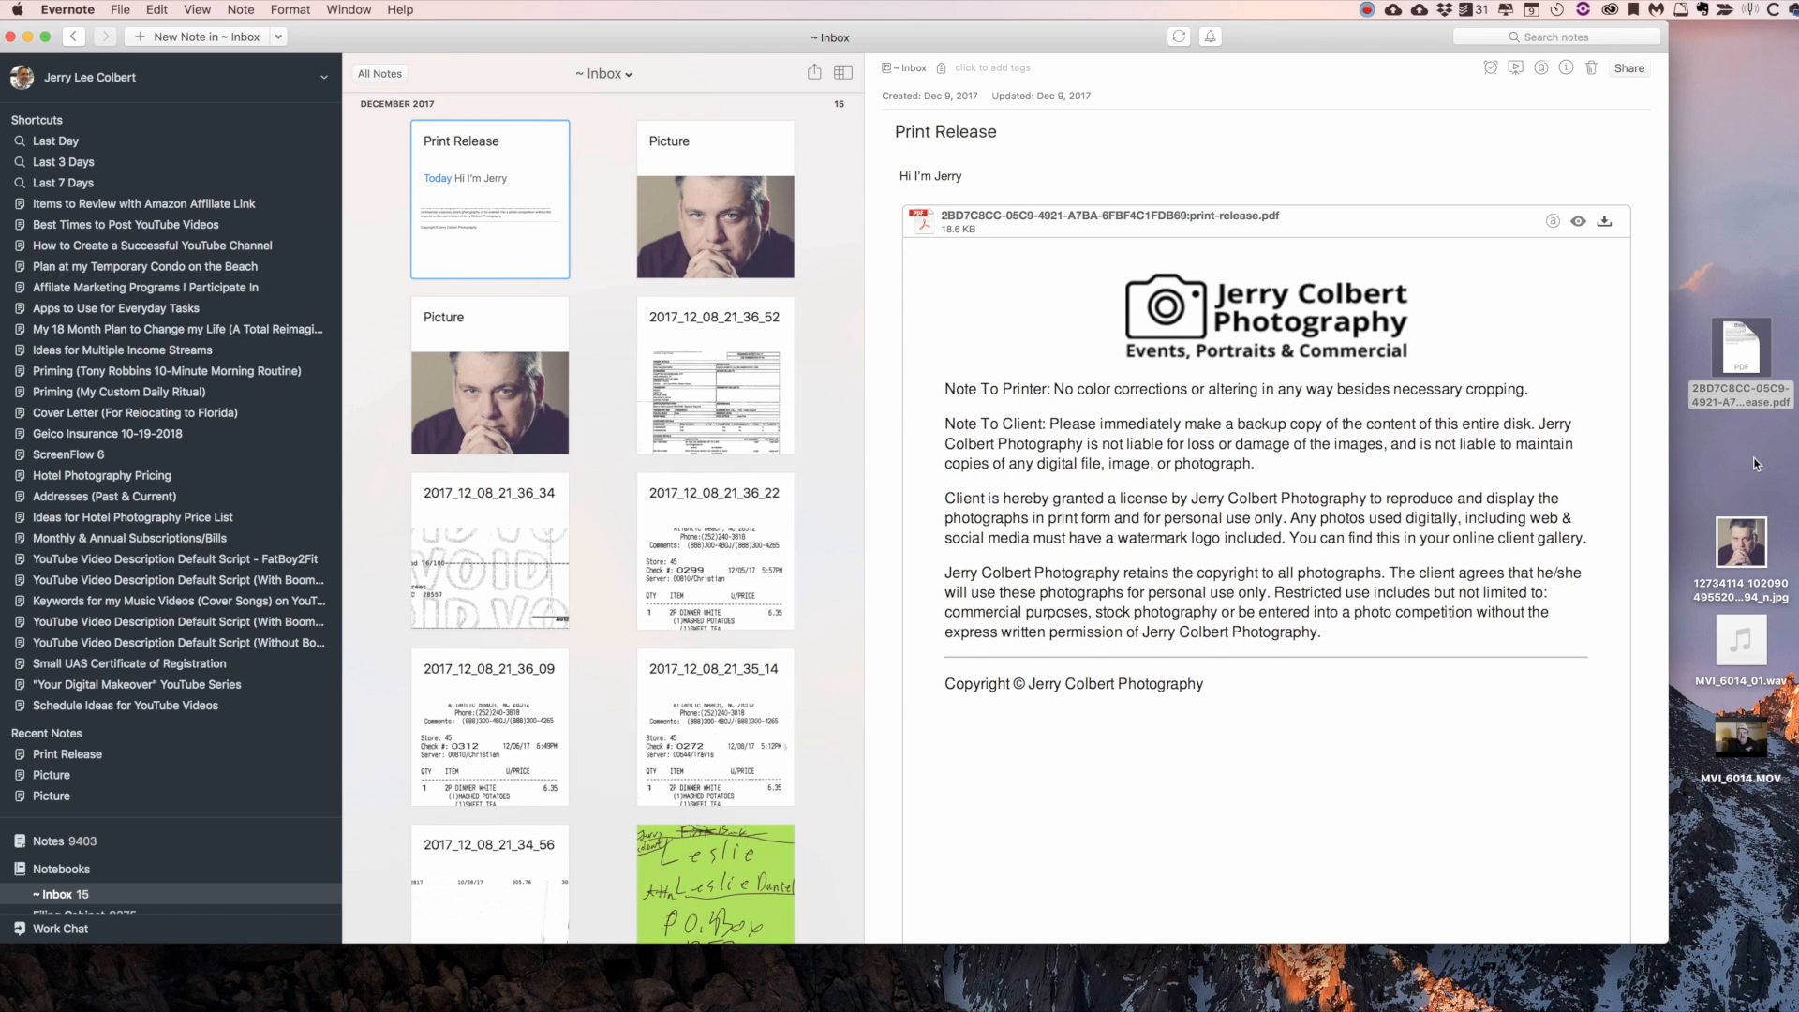
- Create an inbox note from the desktop audio file MVI_6014_01.wav and title it "Evernote Beginning Audio"
{"action": "mouse_move", "coordinate": [1750, 649]}
{"action": "mouse_move", "coordinate": [1752, 764]}
{"action": "left_click_drag", "start_coordinate": [1758, 658], "coordinate": [618, 335]}
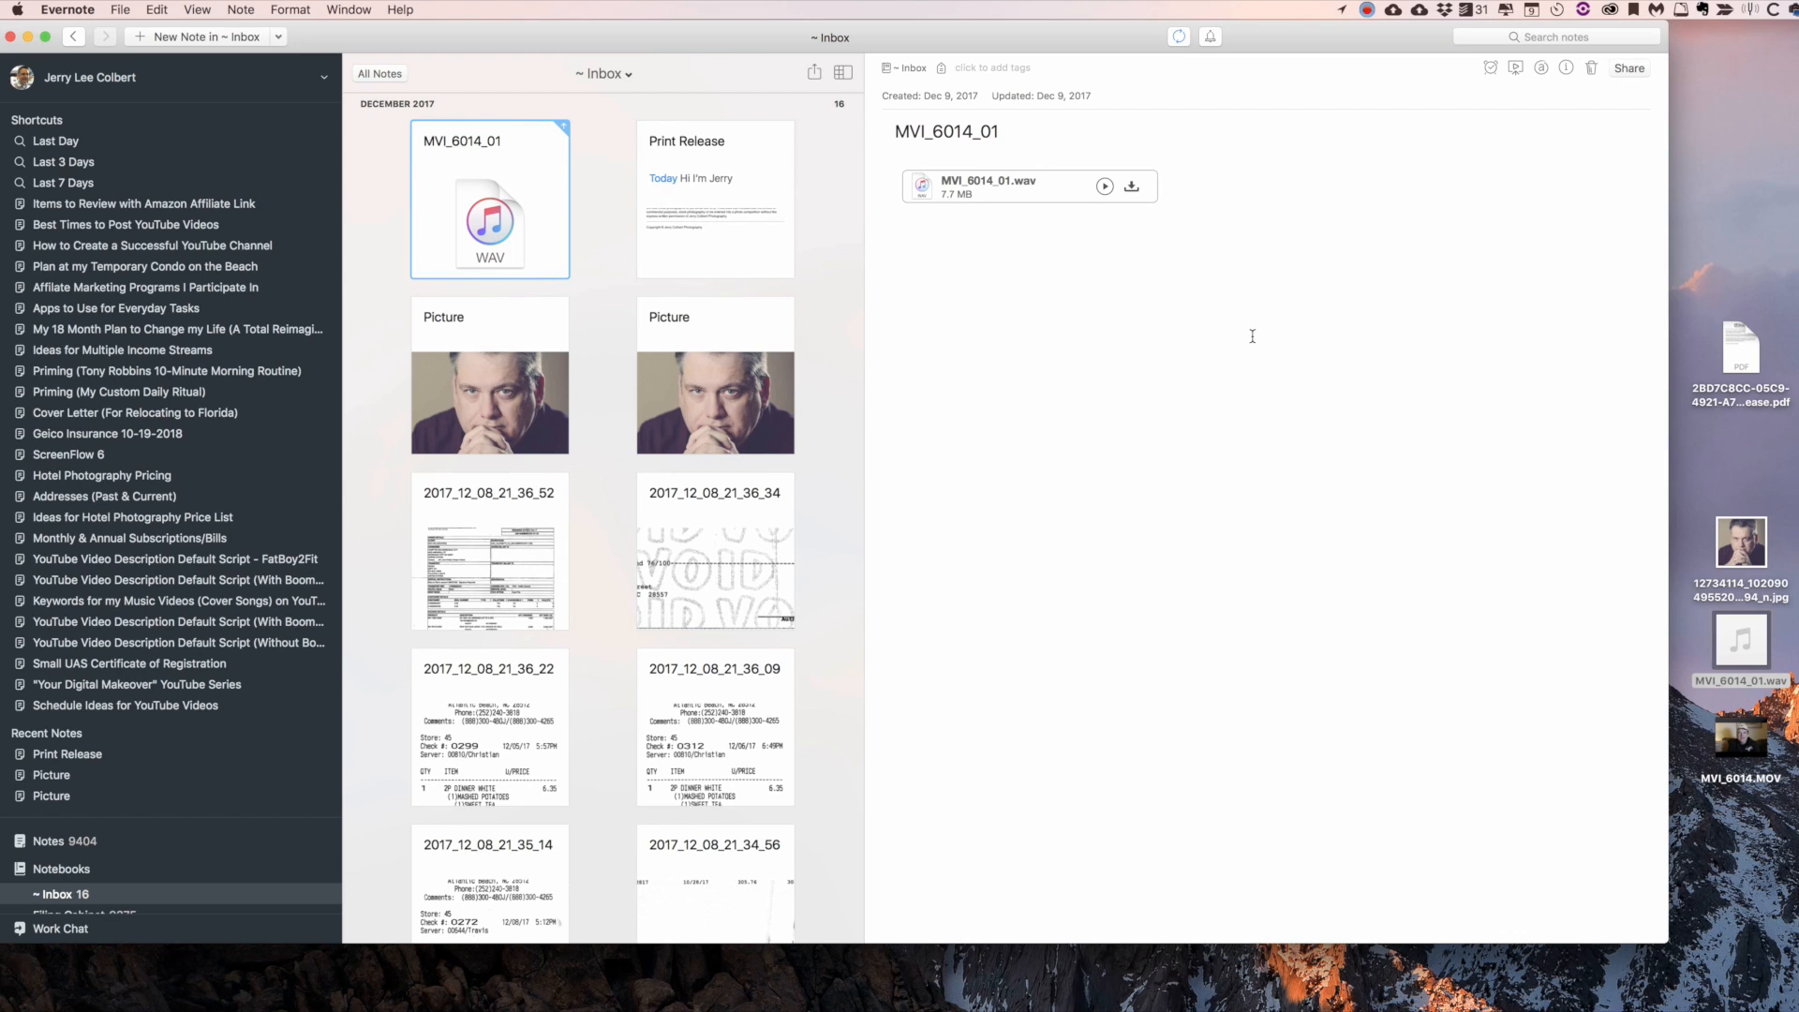
{"action": "double_click", "coordinate": [972, 137]}
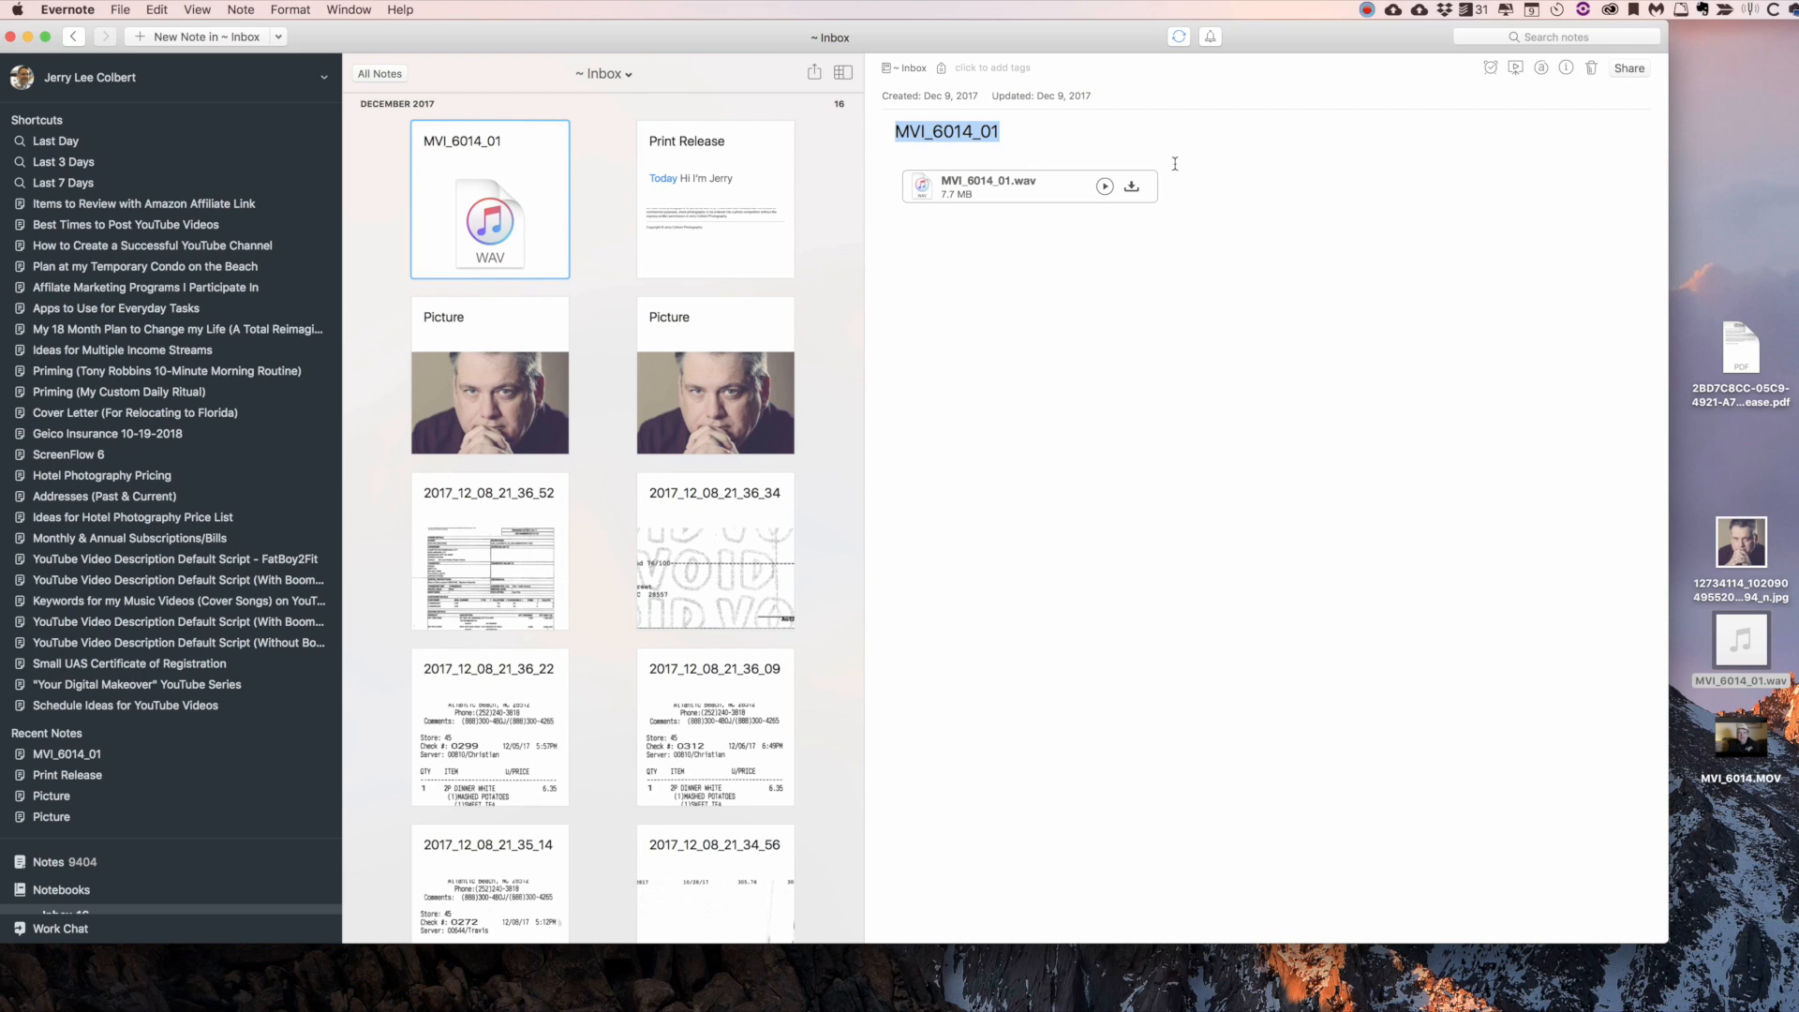
{"action": "type", "text": "Evernote Beginning "}
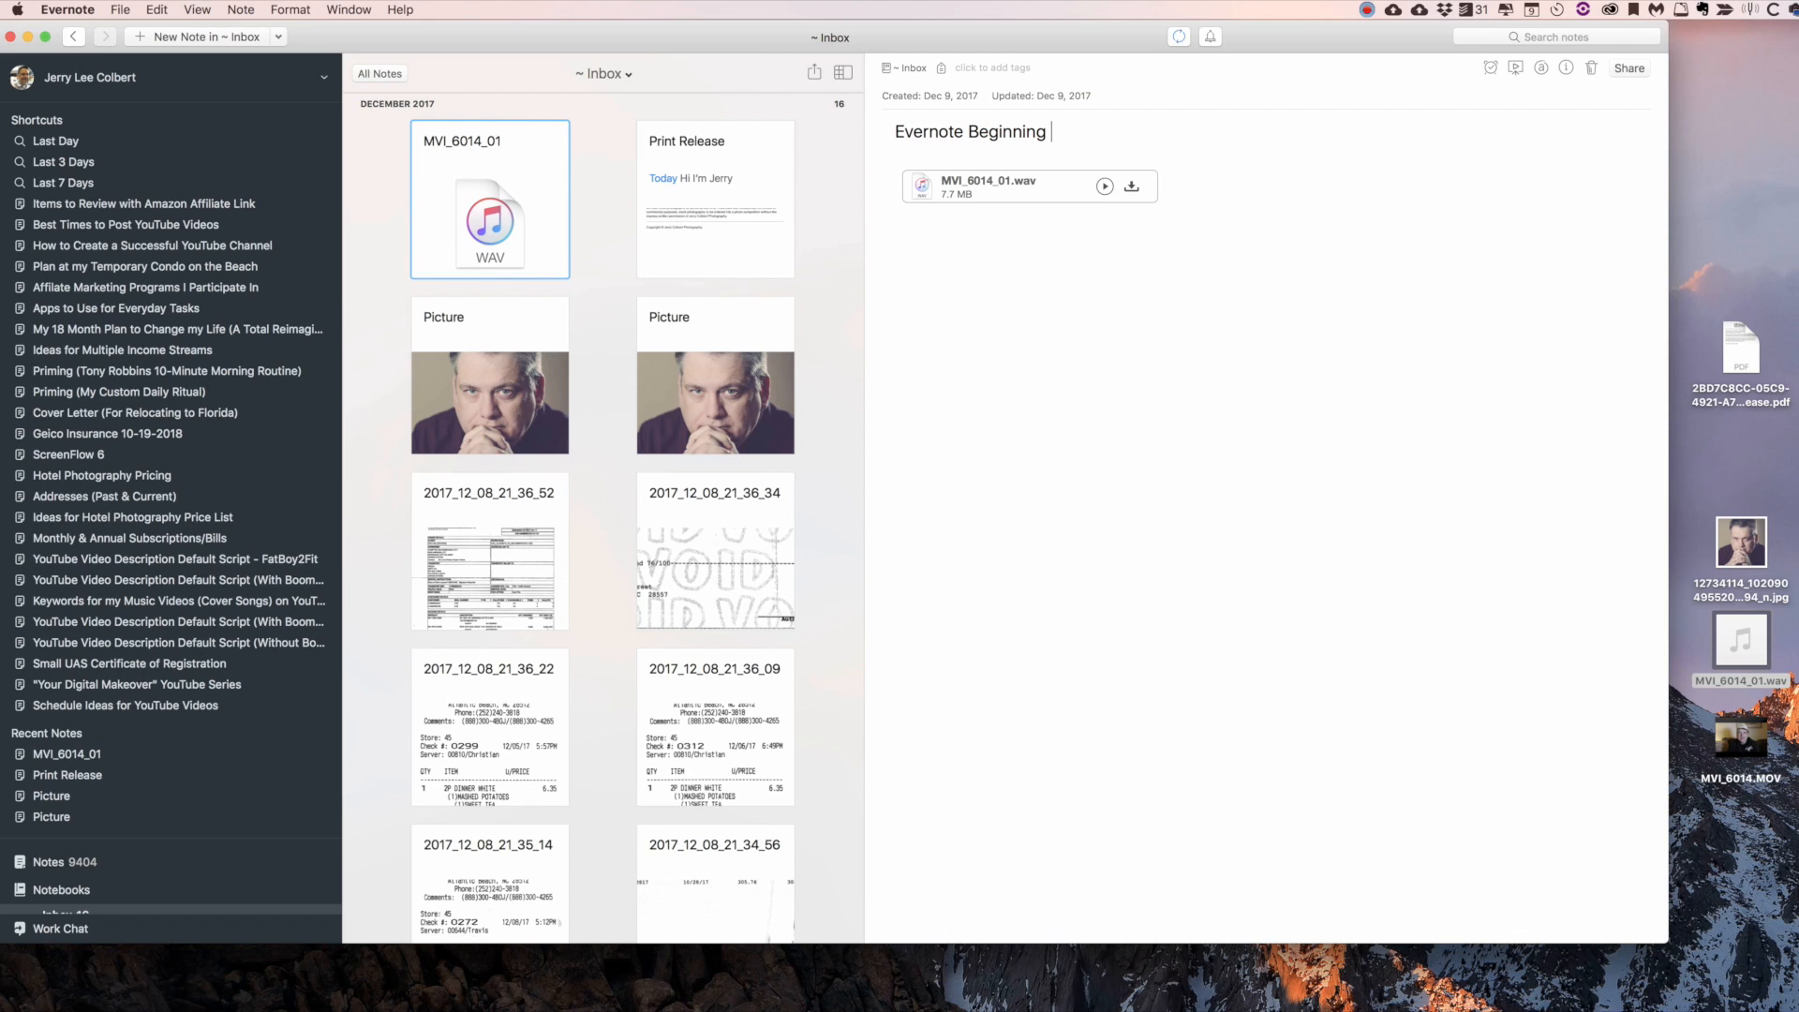
{"action": "type", "text": "Audio"}
{"action": "left_click", "coordinate": [1111, 287]}
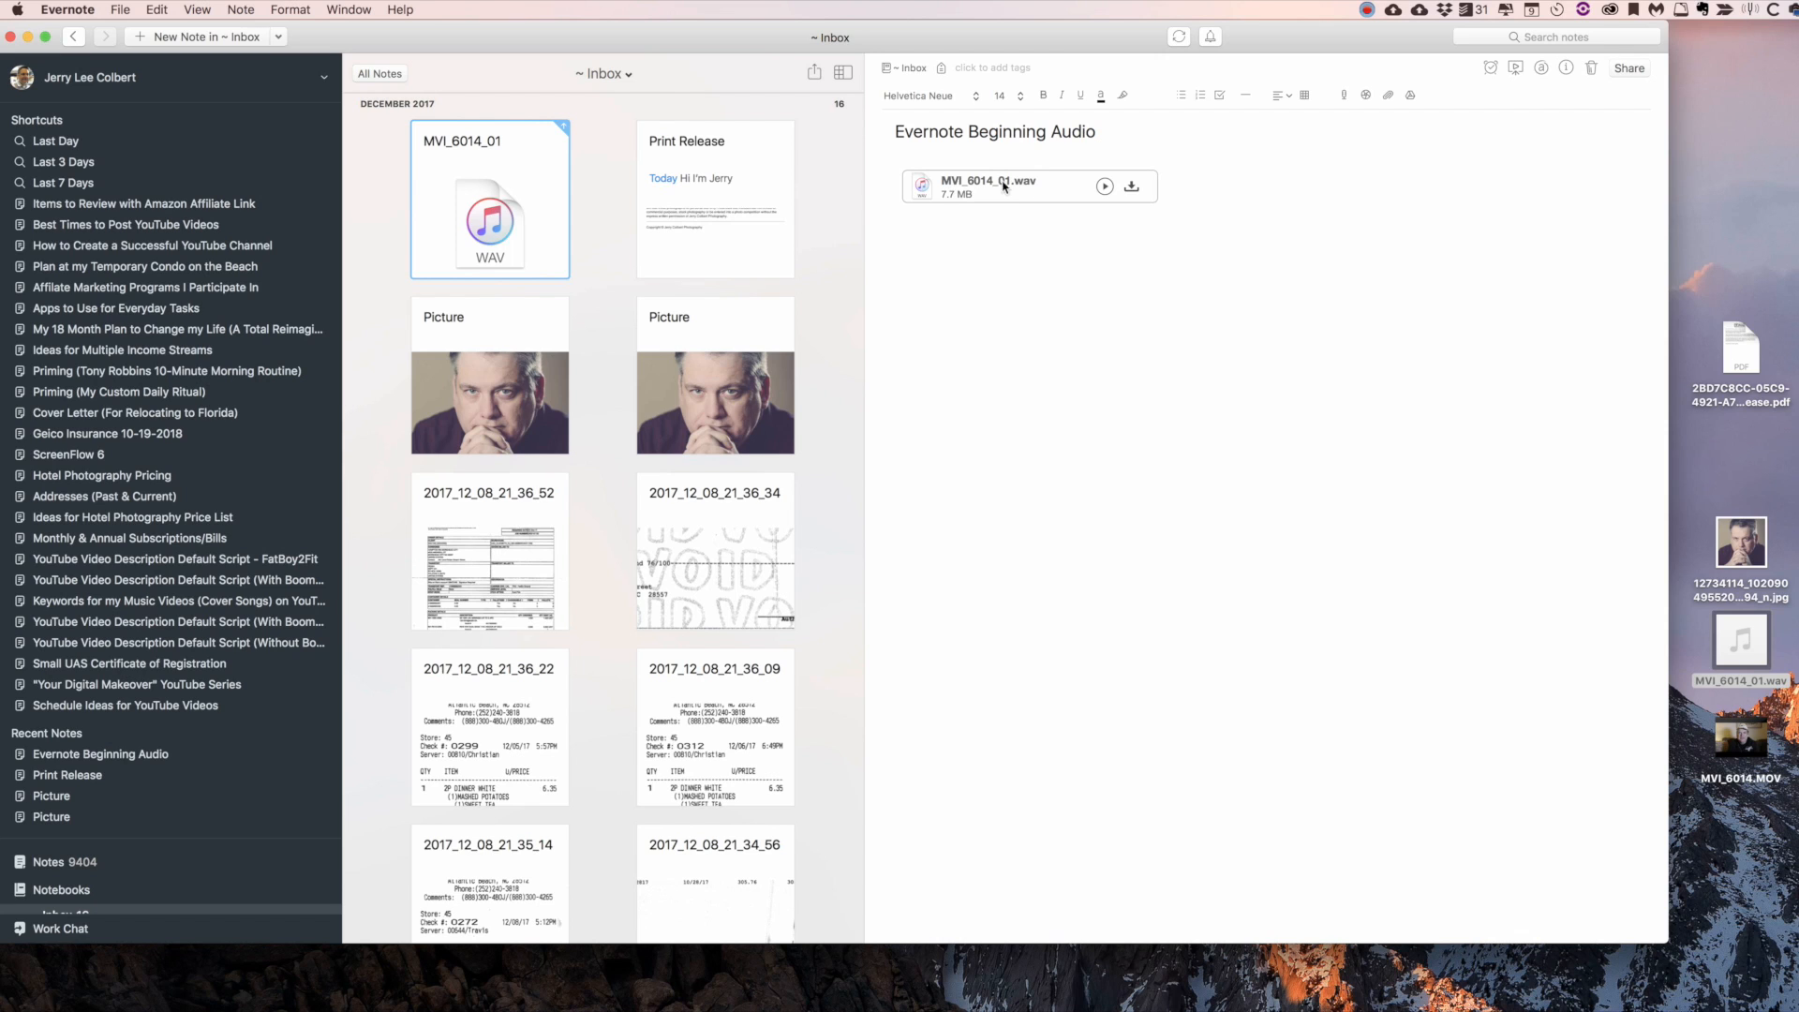
- Play the WAV attachment inside the note and pause the playback
{"action": "left_click", "coordinate": [1106, 188]}
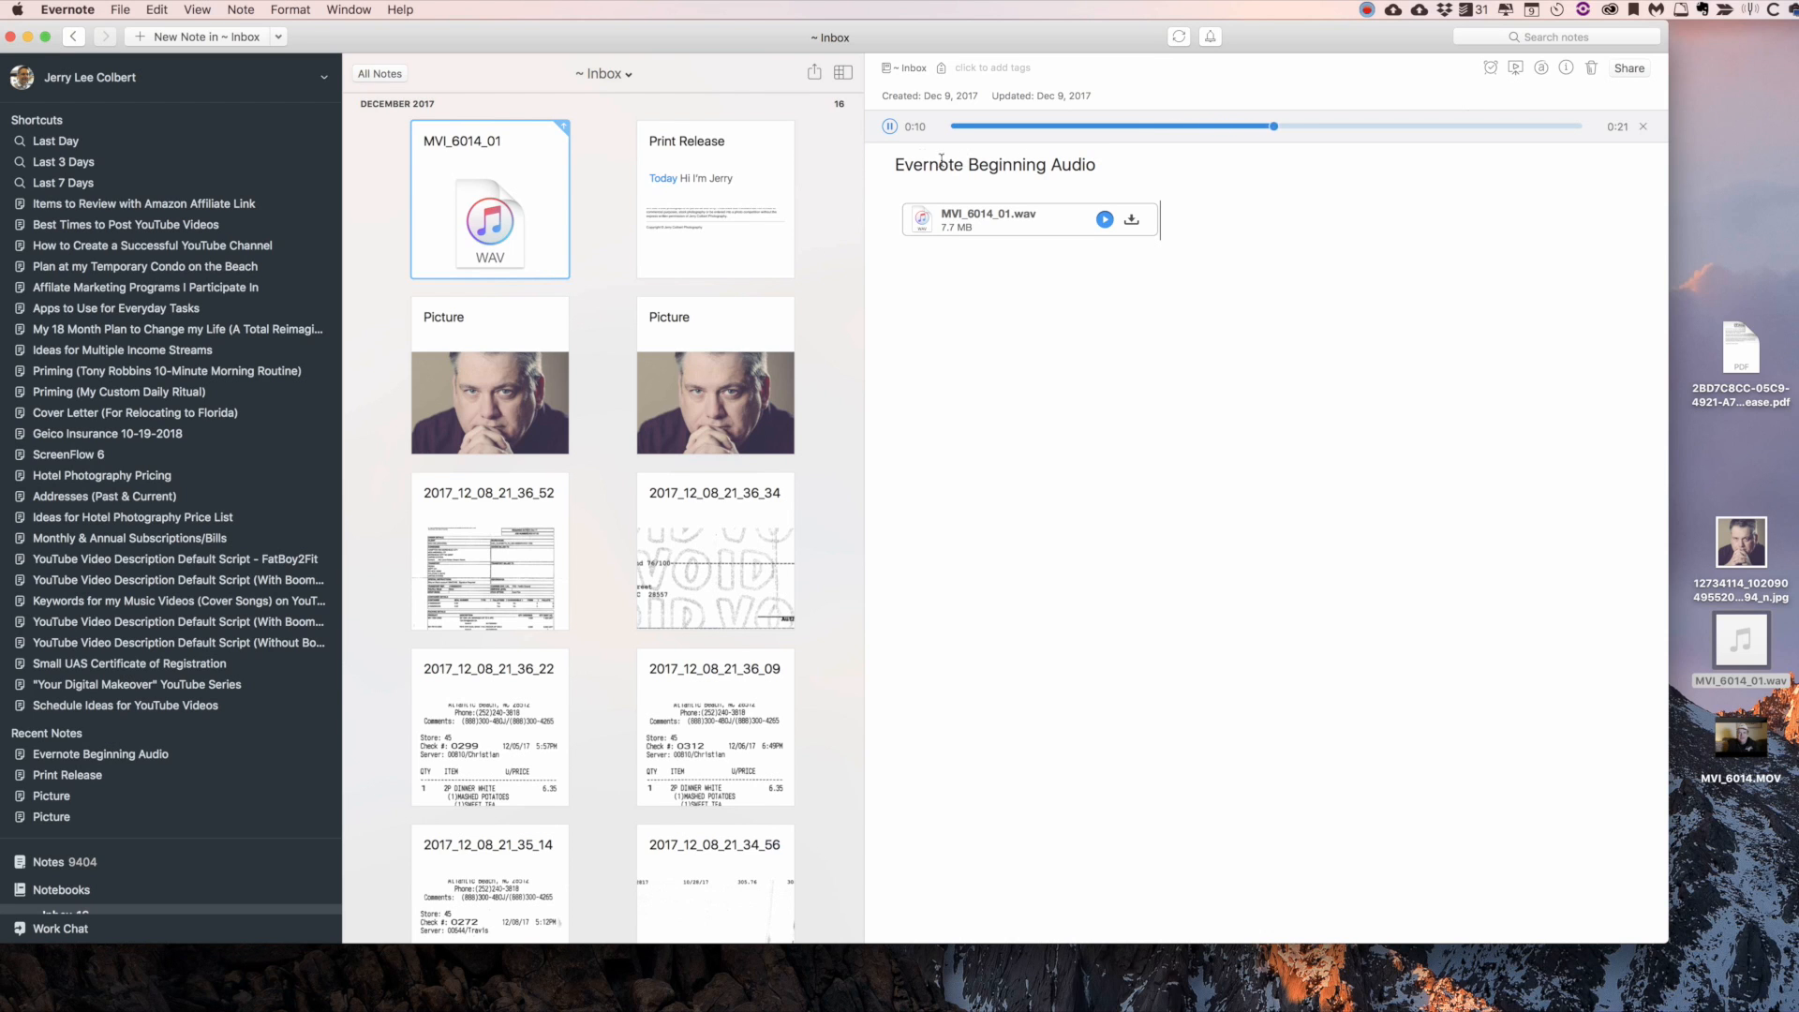
{"action": "left_click", "coordinate": [890, 128]}
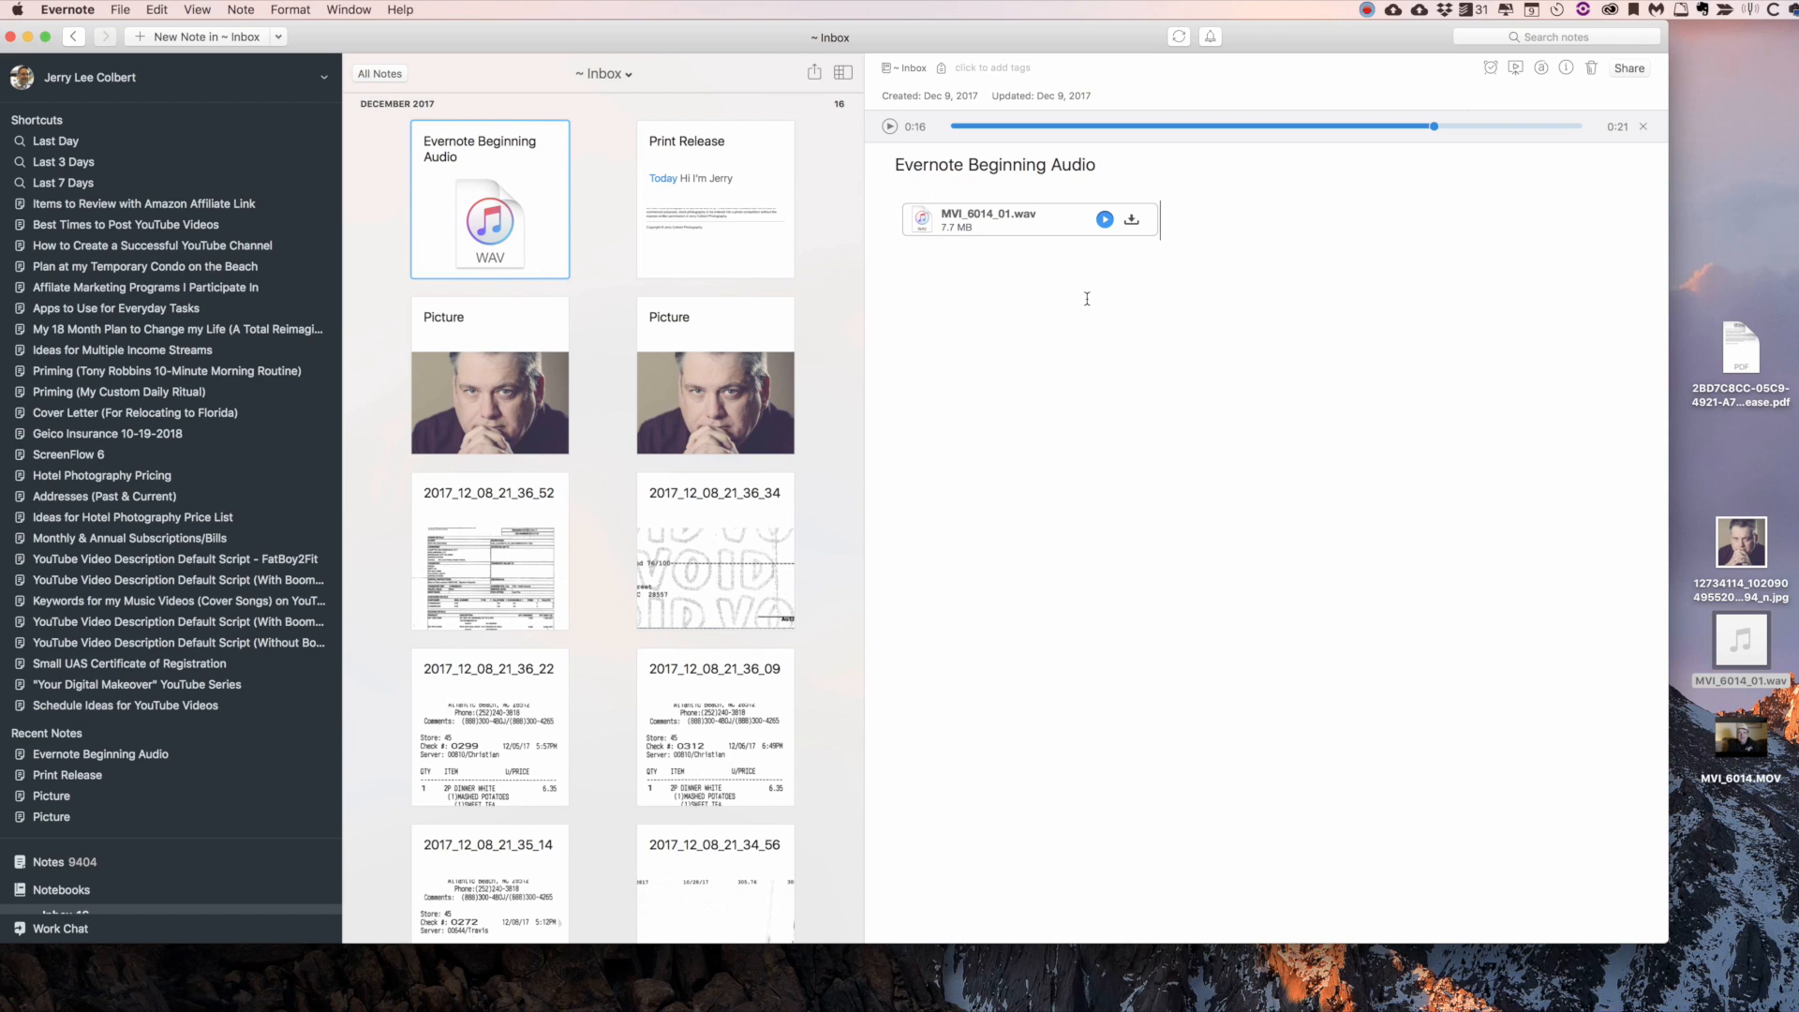
- Try to add the desktop video MVI_6014.MOV to the audio note, and open the "Print Release" note
{"action": "left_click", "coordinate": [1727, 757]}
{"action": "left_click_drag", "start_coordinate": [1728, 757], "coordinate": [1047, 458]}
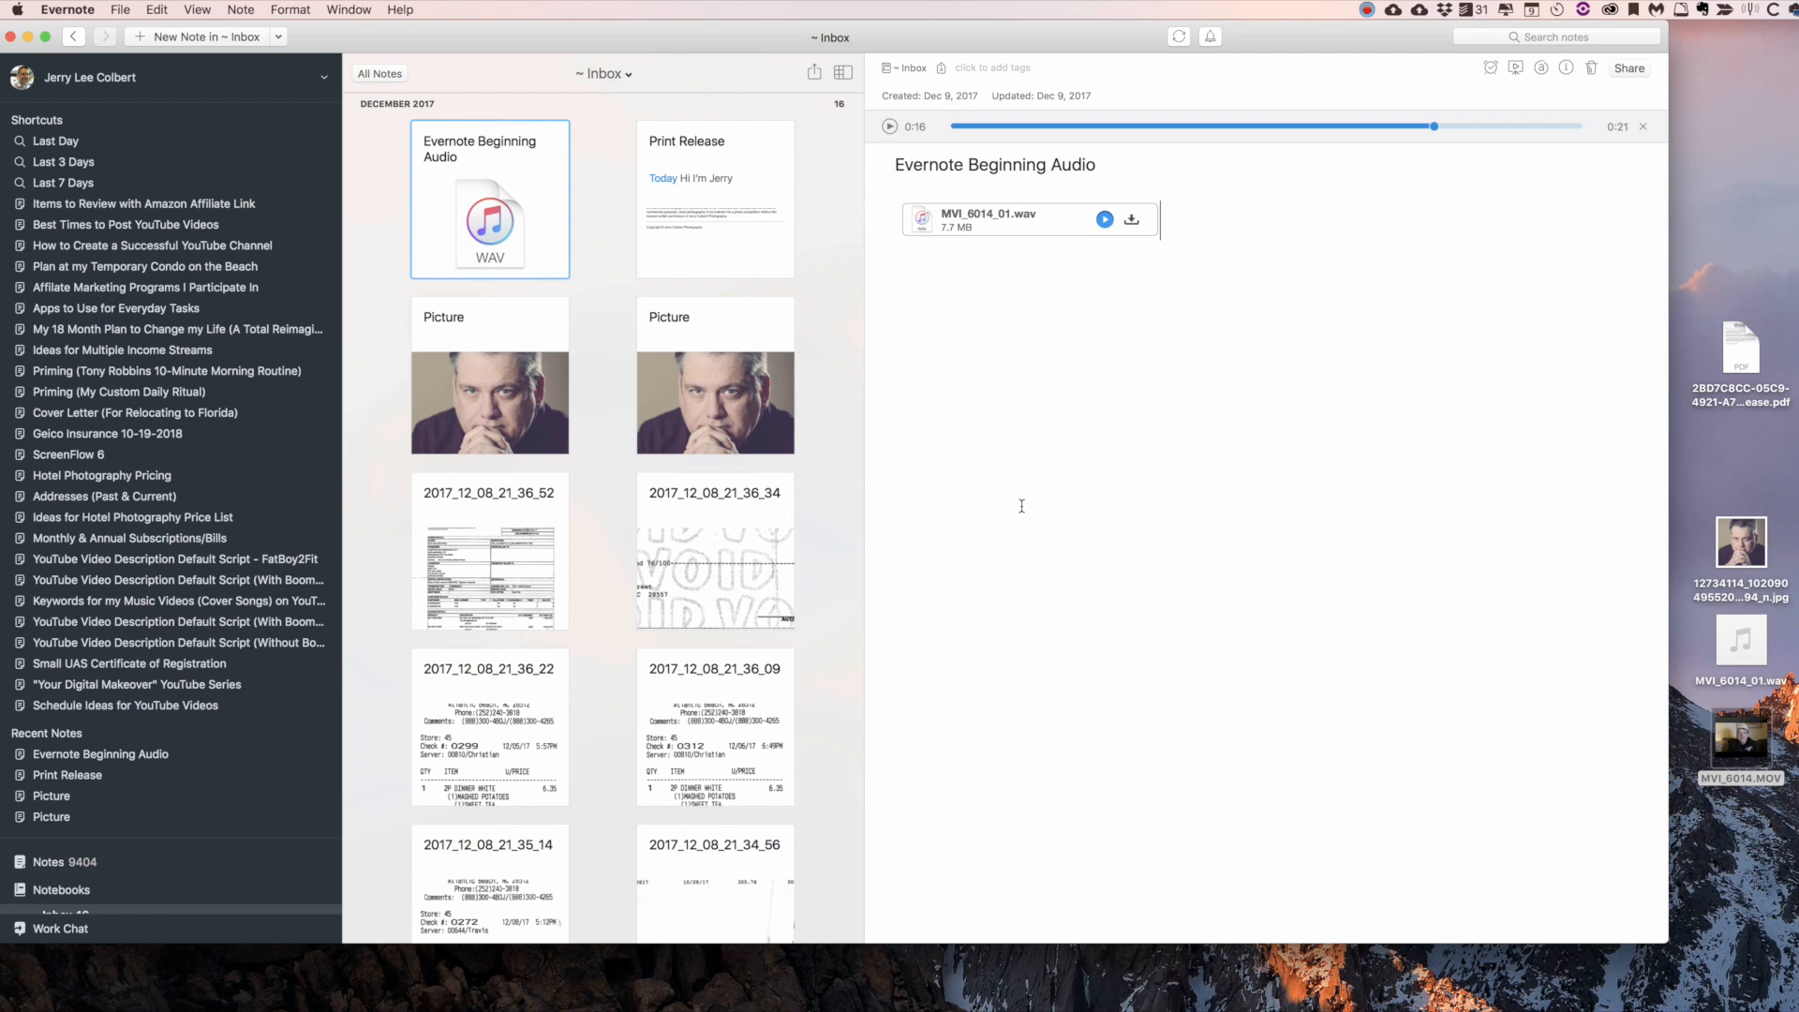
{"action": "left_click", "coordinate": [699, 224]}
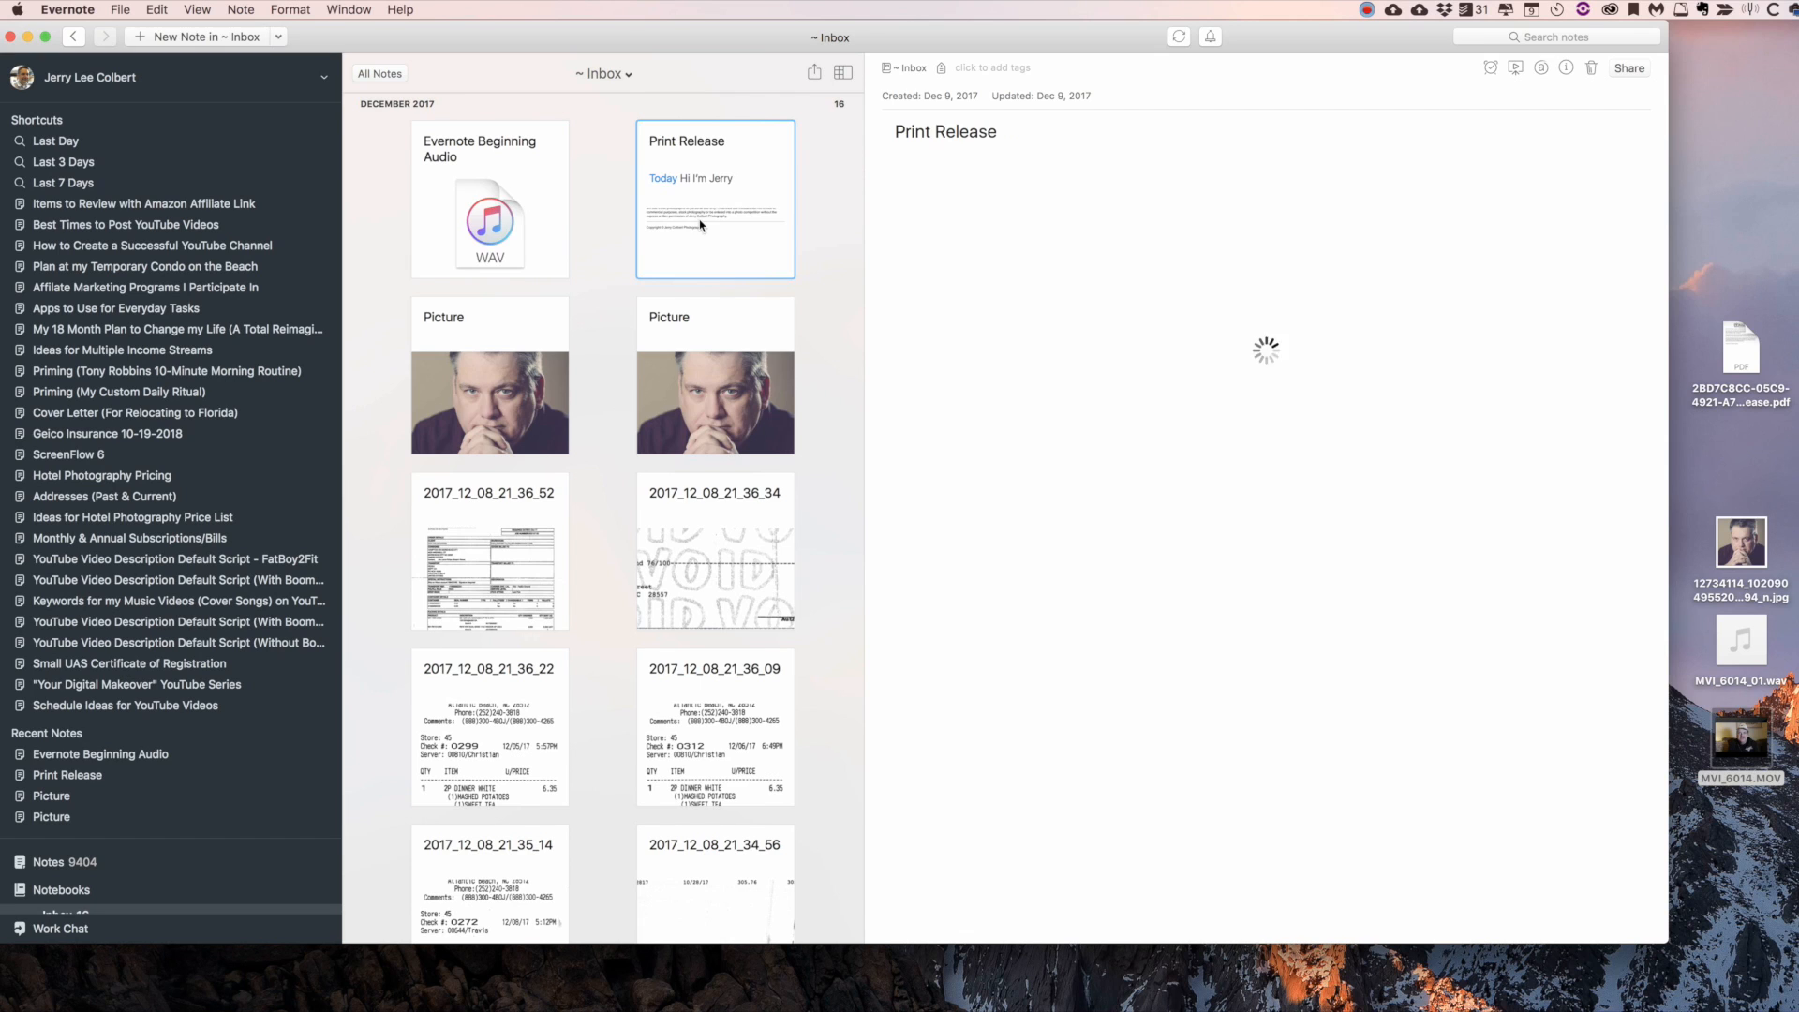
- Create an inbox note from the desktop video MVI_6014.MOV, and check the contents of the new note and the "Evernote Beginning Audio" note
{"action": "left_click", "coordinate": [534, 227]}
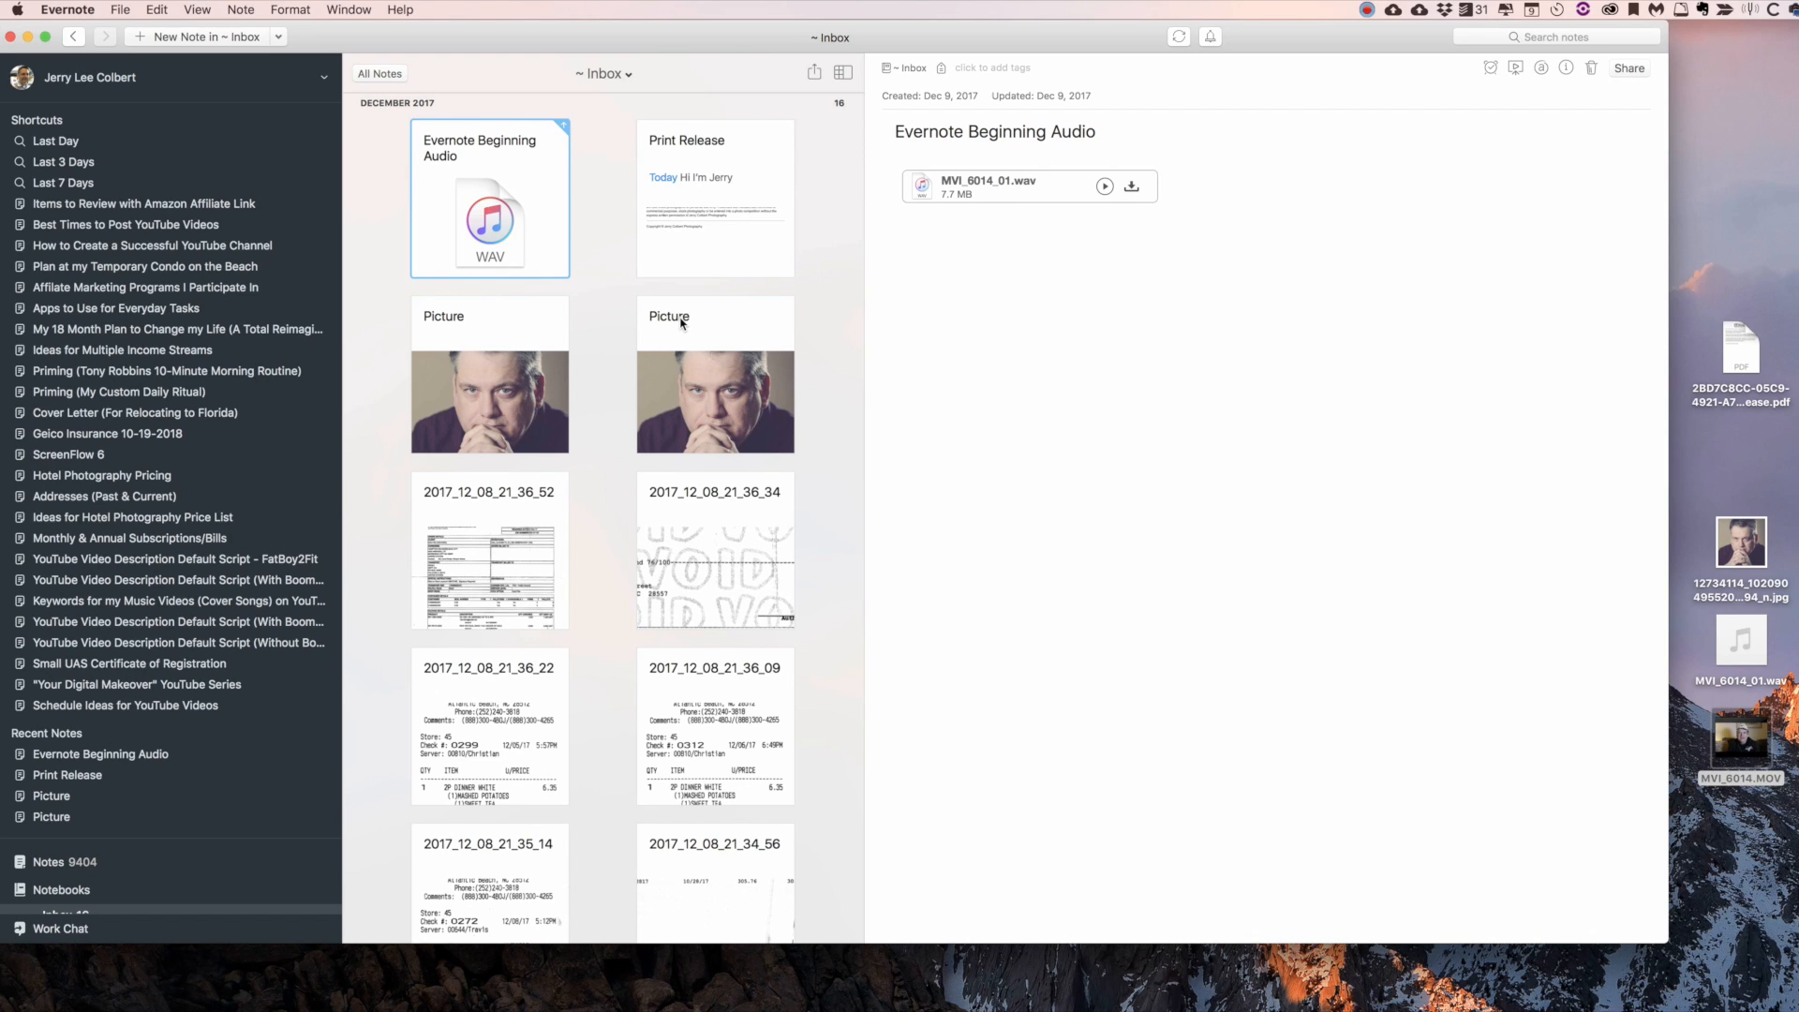
{"action": "left_click_drag", "start_coordinate": [1741, 737], "coordinate": [618, 244]}
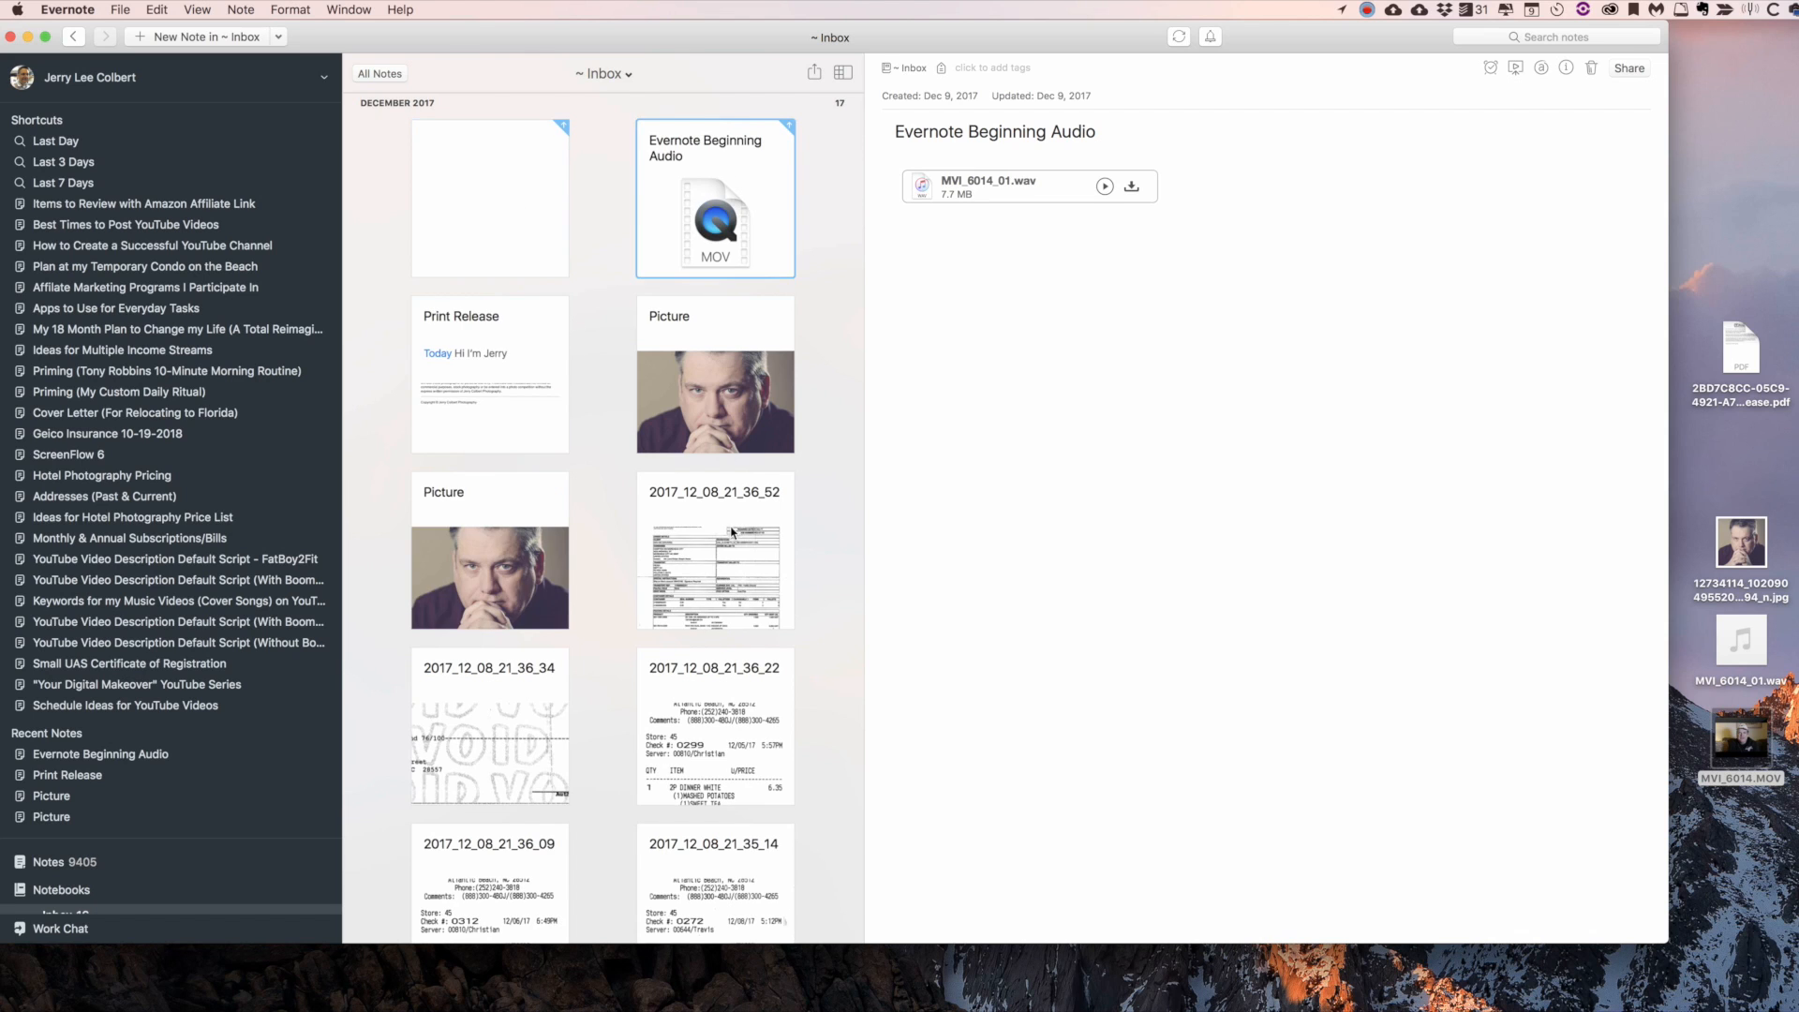
{"action": "left_click", "coordinate": [723, 732]}
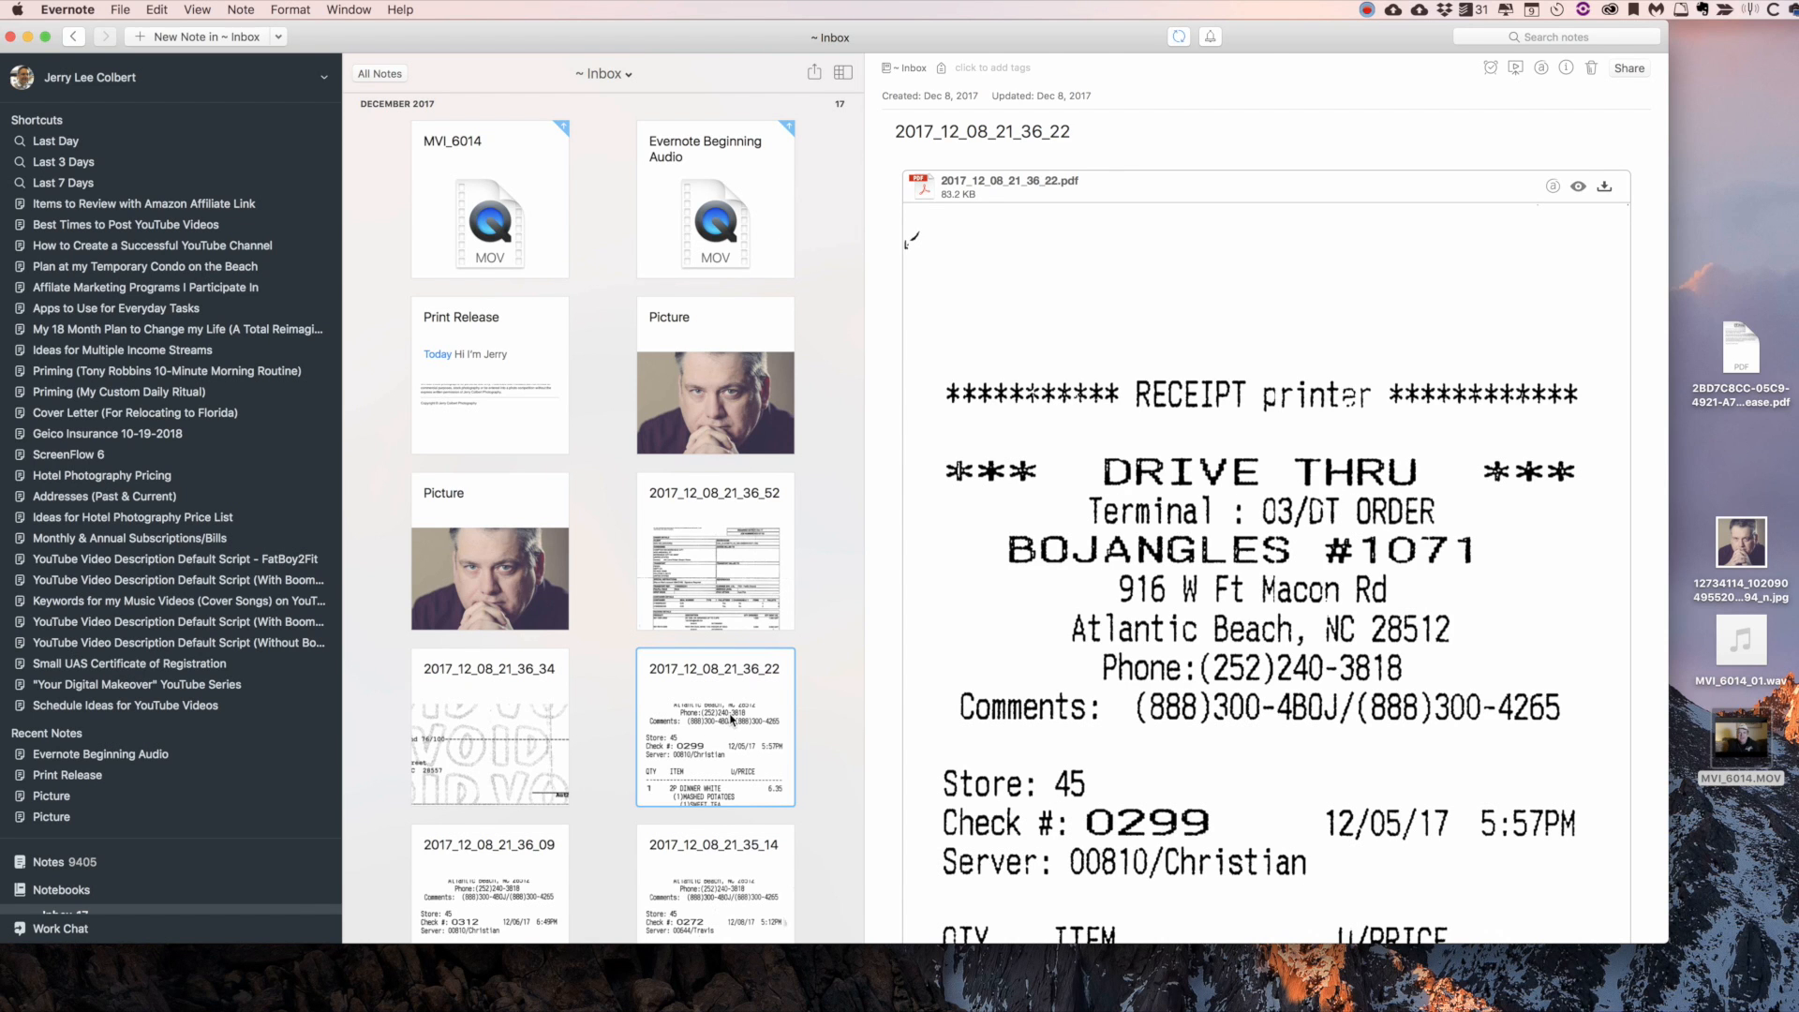
{"action": "left_click", "coordinate": [704, 185]}
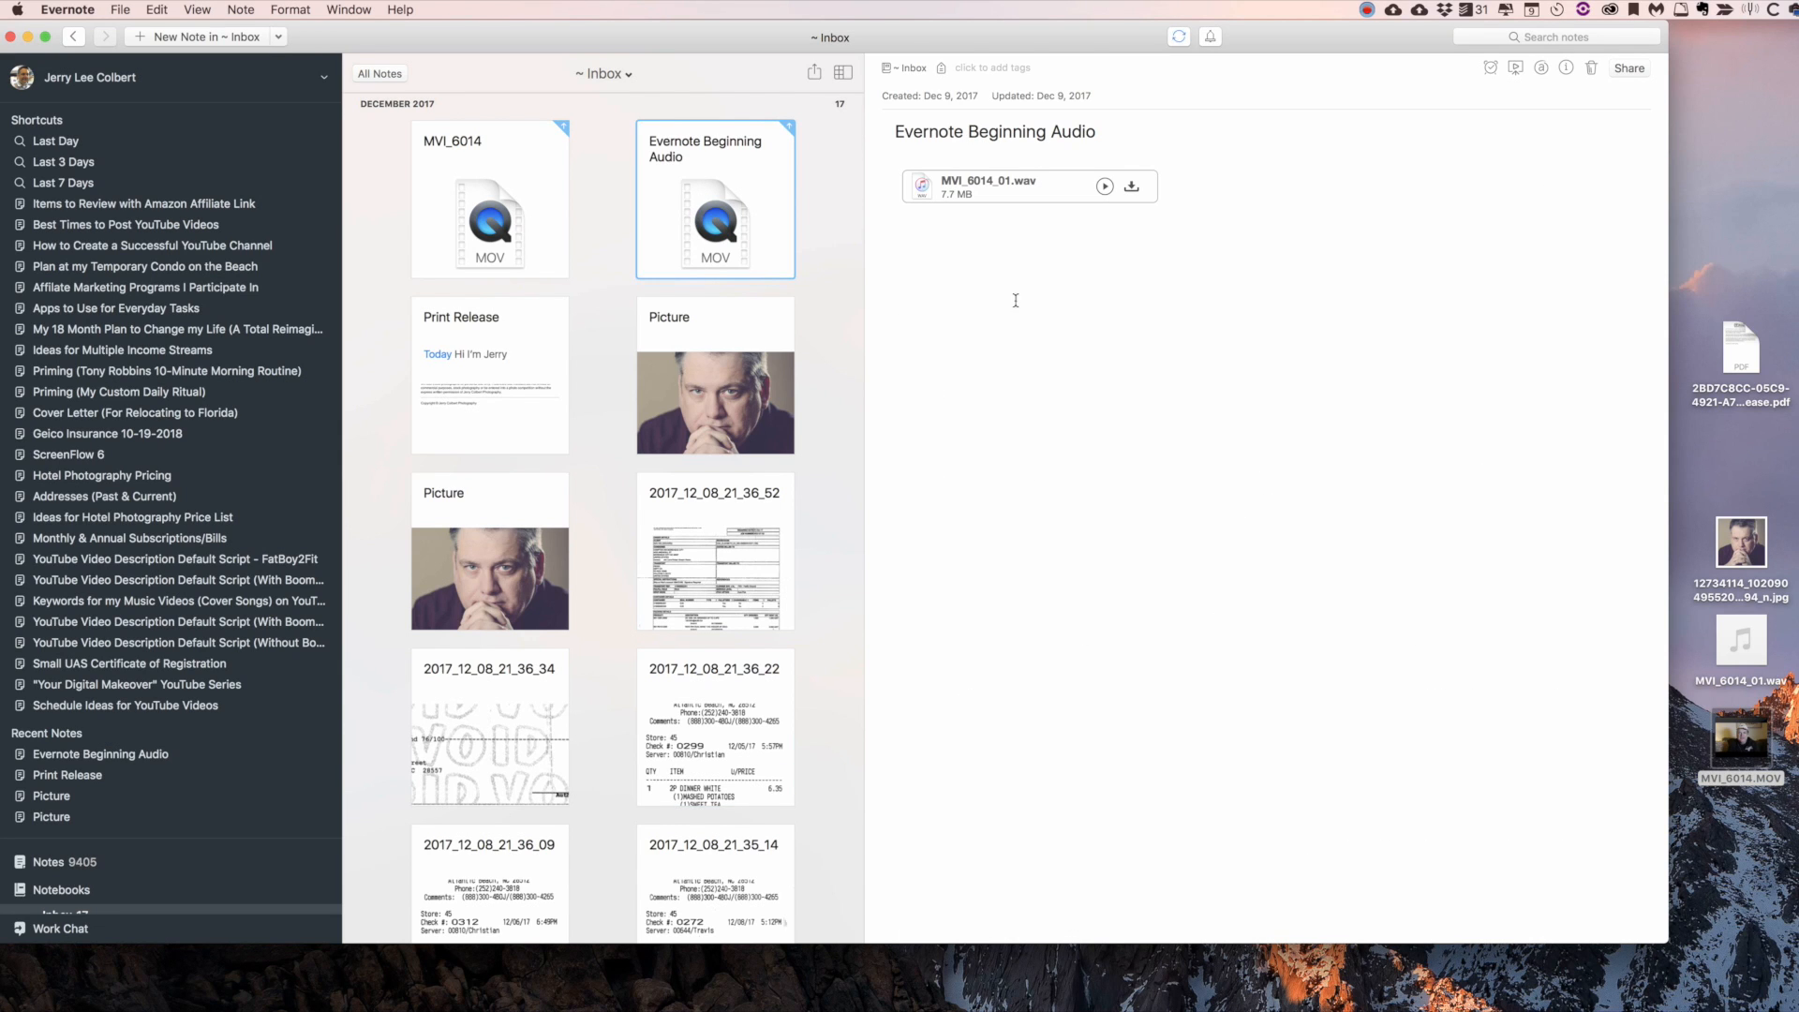
{"action": "left_click", "coordinate": [507, 230]}
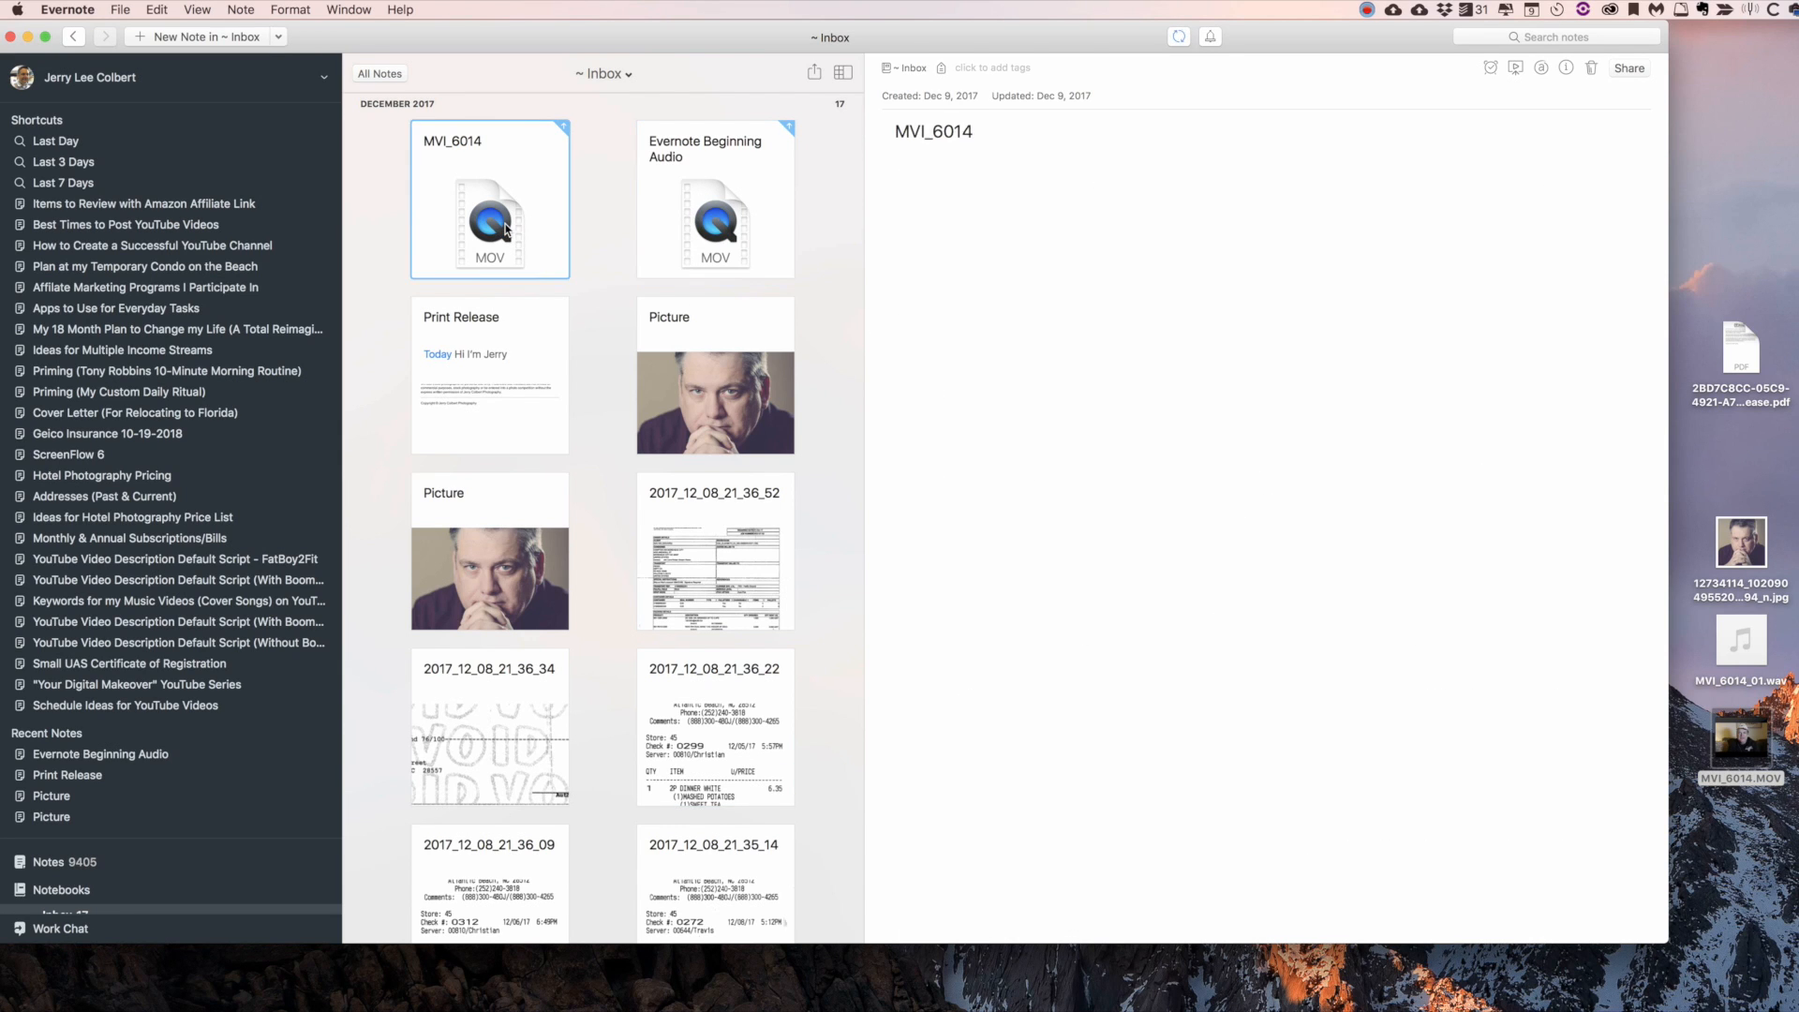
{"action": "left_click", "coordinate": [706, 219]}
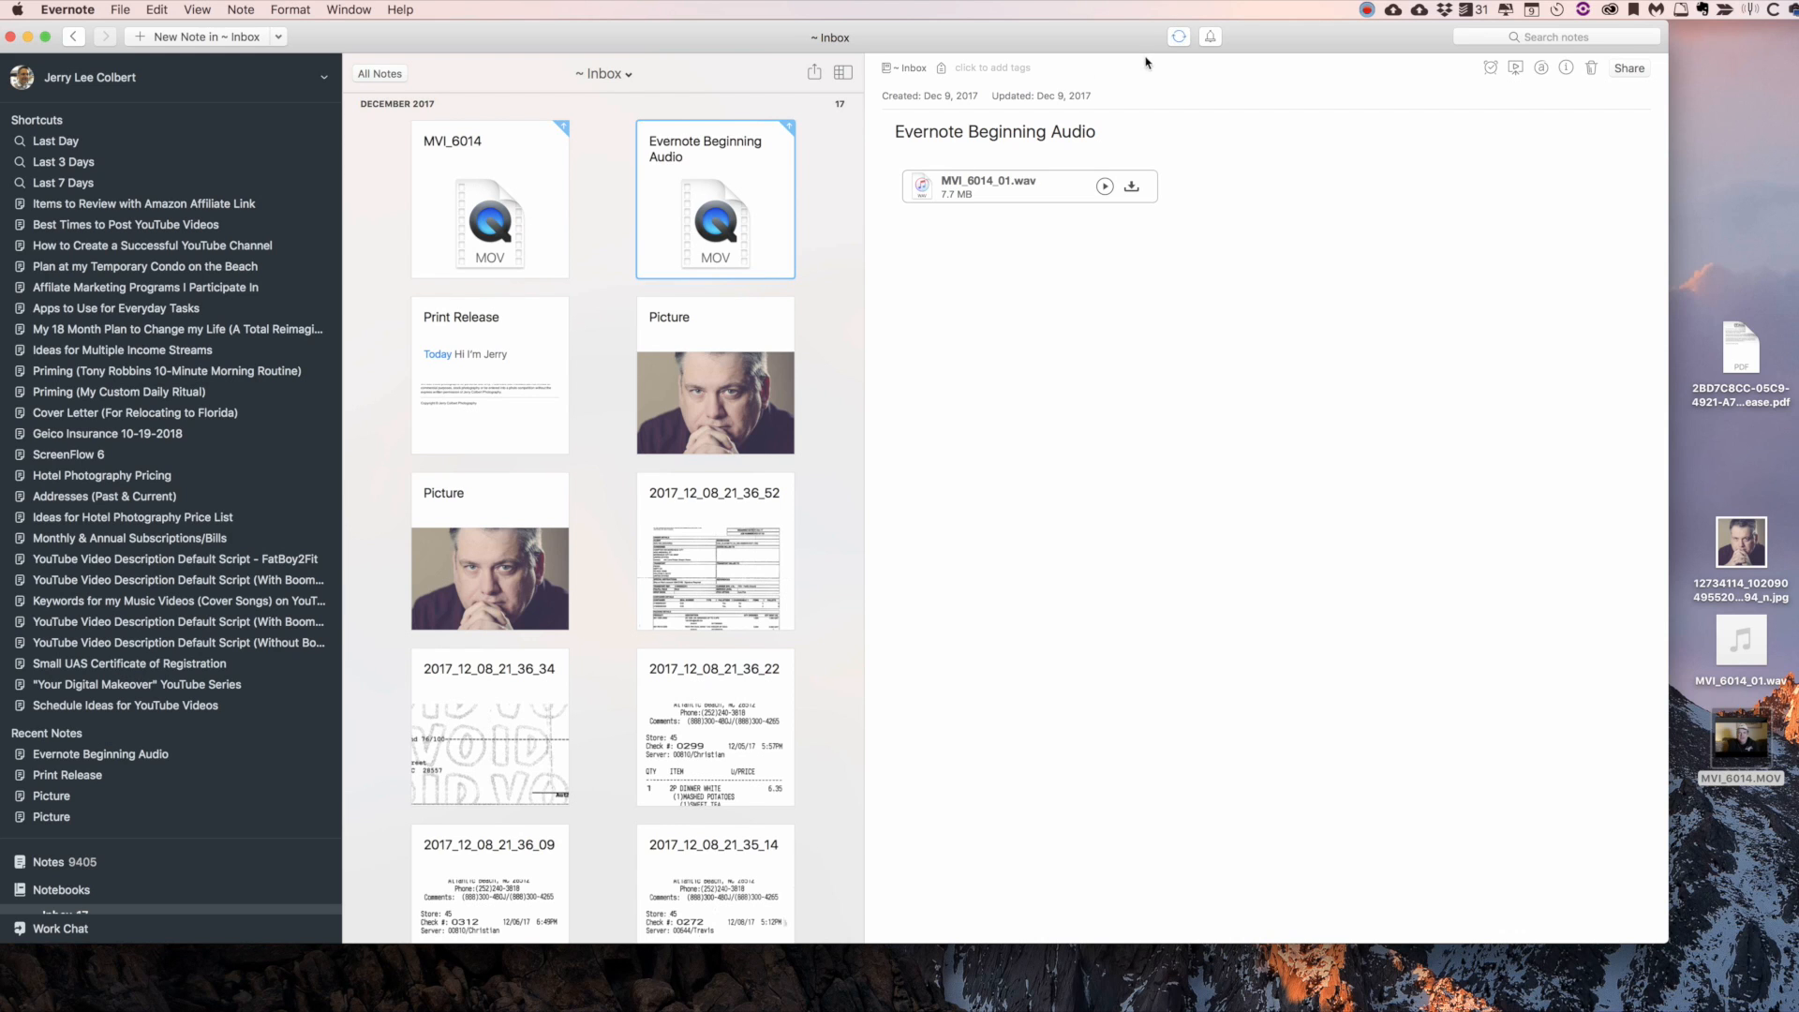
- Export the receipt note 2017_12_08_21_36_22 to the desktop as an ENEX file, and copy its PDF attachment there as well
{"action": "left_click", "coordinate": [726, 723]}
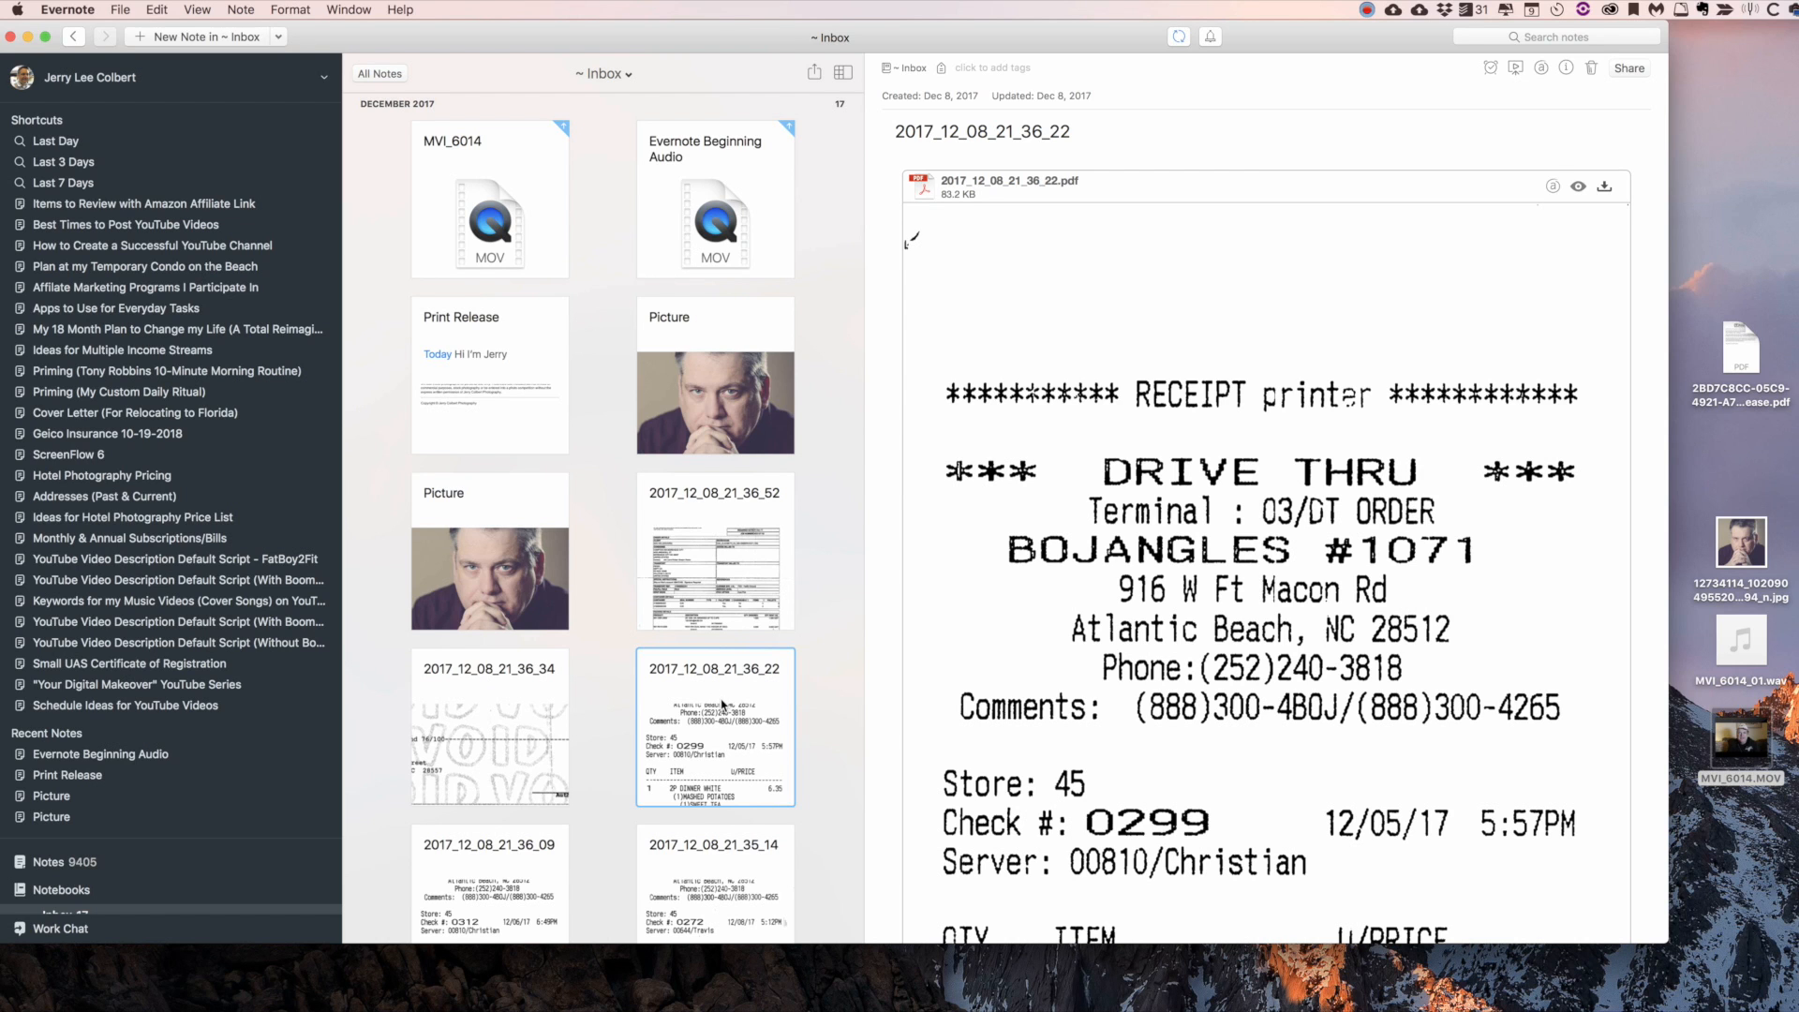
{"action": "left_click_drag", "start_coordinate": [722, 704], "coordinate": [1749, 216]}
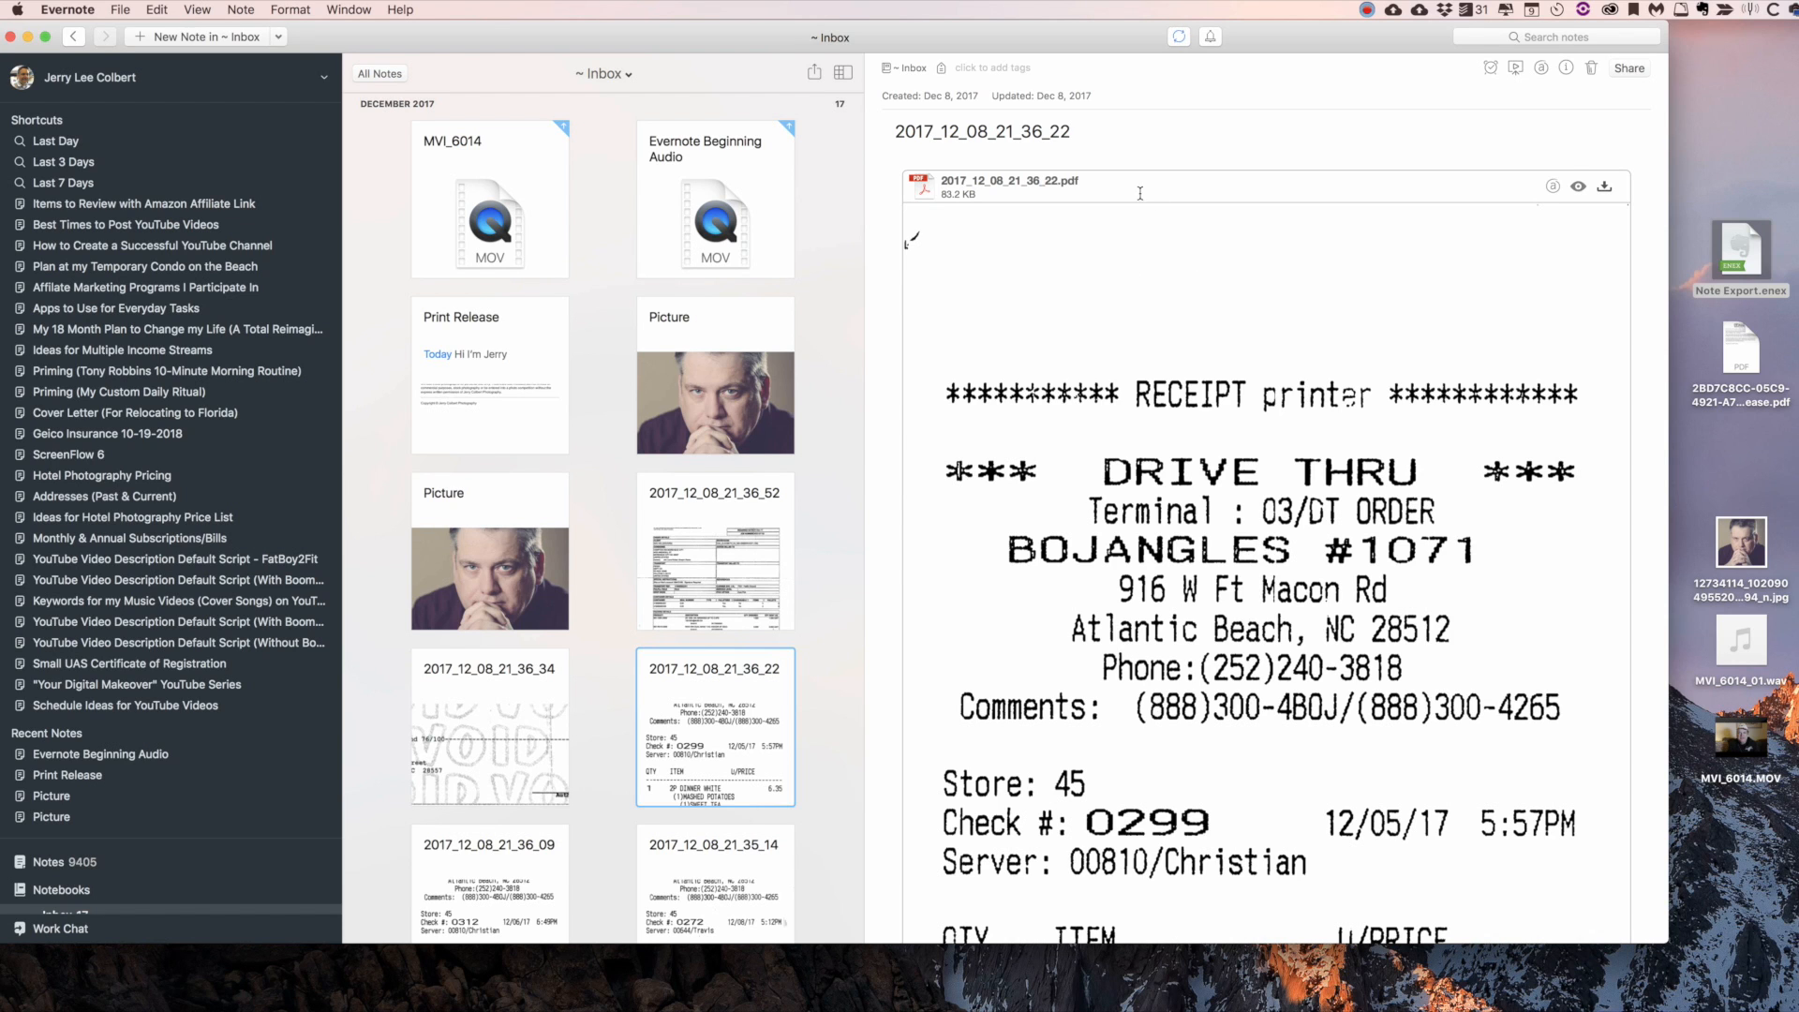
{"action": "left_click_drag", "start_coordinate": [1103, 188], "coordinate": [1762, 160]}
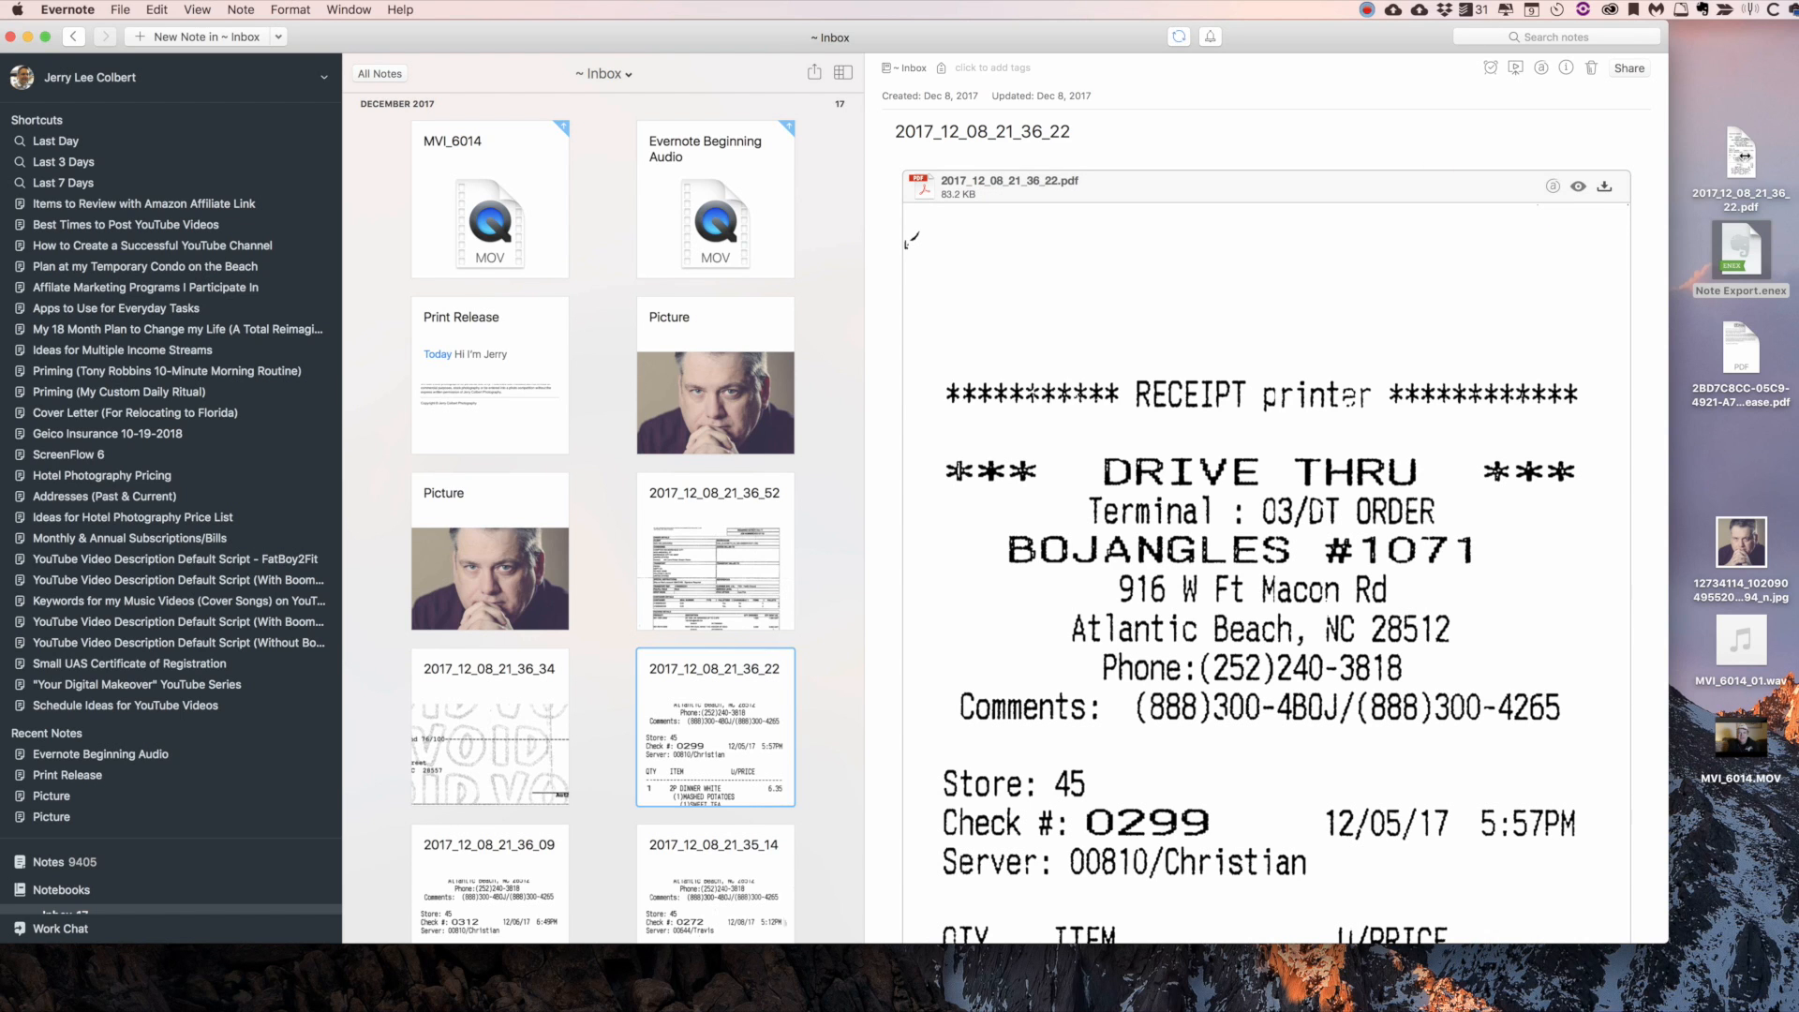
{"action": "left_click", "coordinate": [1745, 150]}
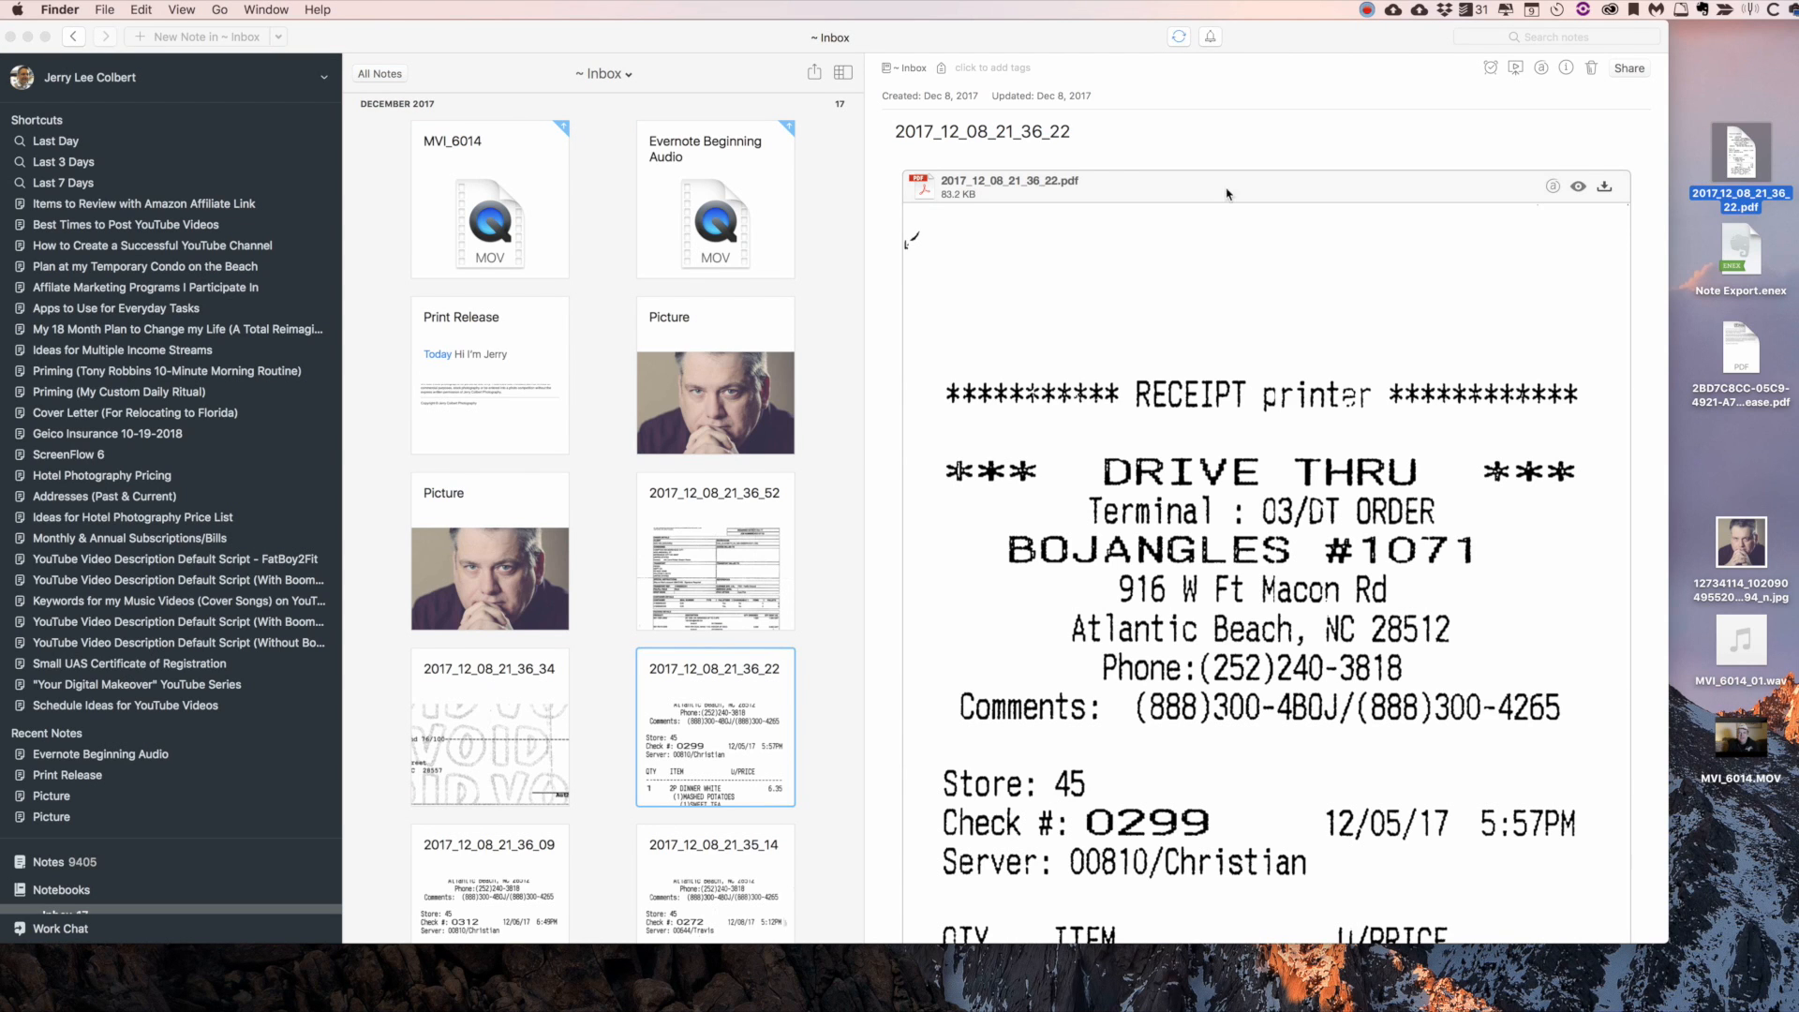